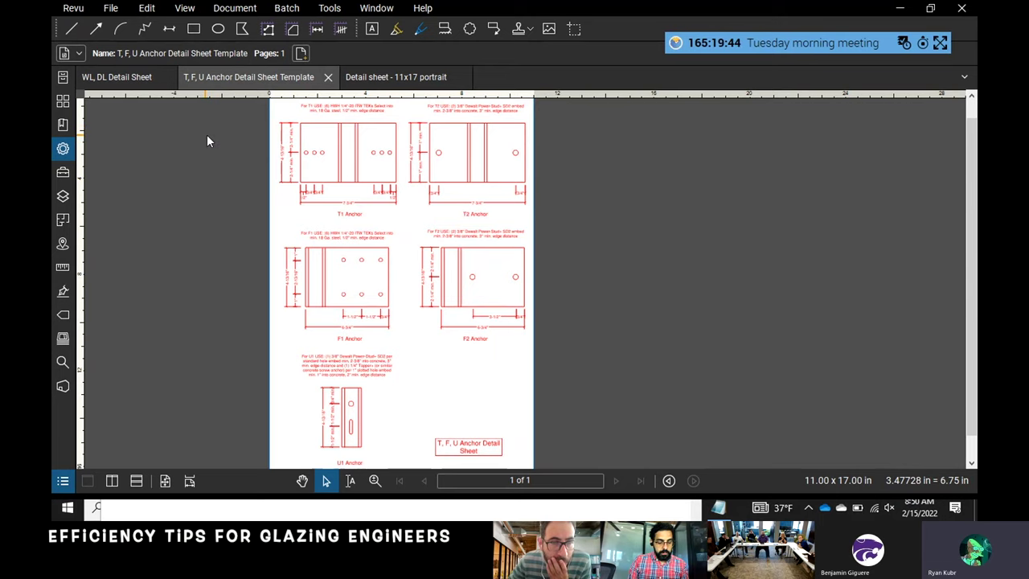
- Examine the T1, T2, F1, F2 and U1 anchor details on the T, F, U Anchor Detail Sheet Template
{"action": "scroll", "coordinate": [265, 157], "scroll_direction": "up", "scroll_amount": 1}
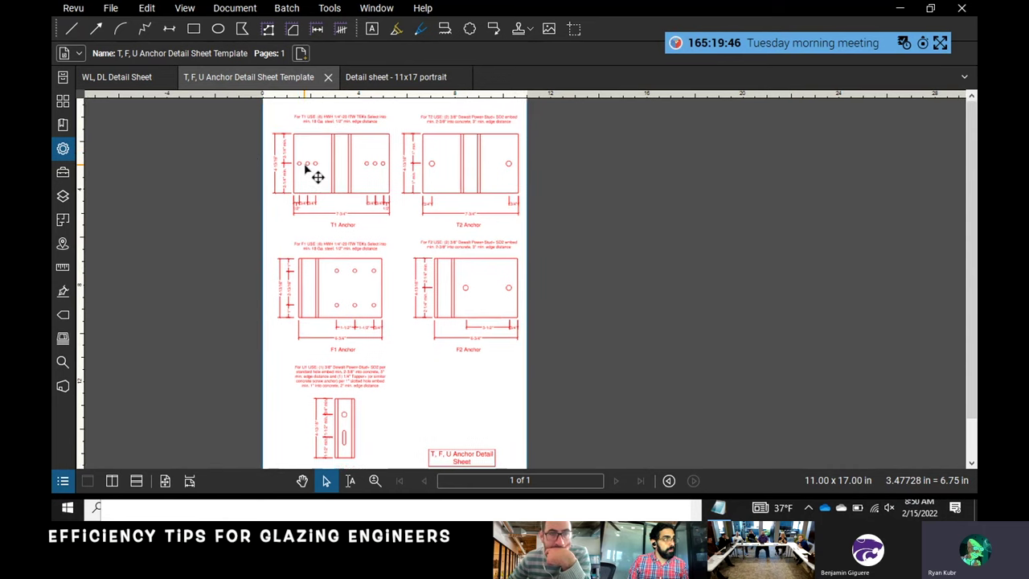
{"action": "scroll", "coordinate": [331, 171], "scroll_direction": "up", "scroll_amount": 3}
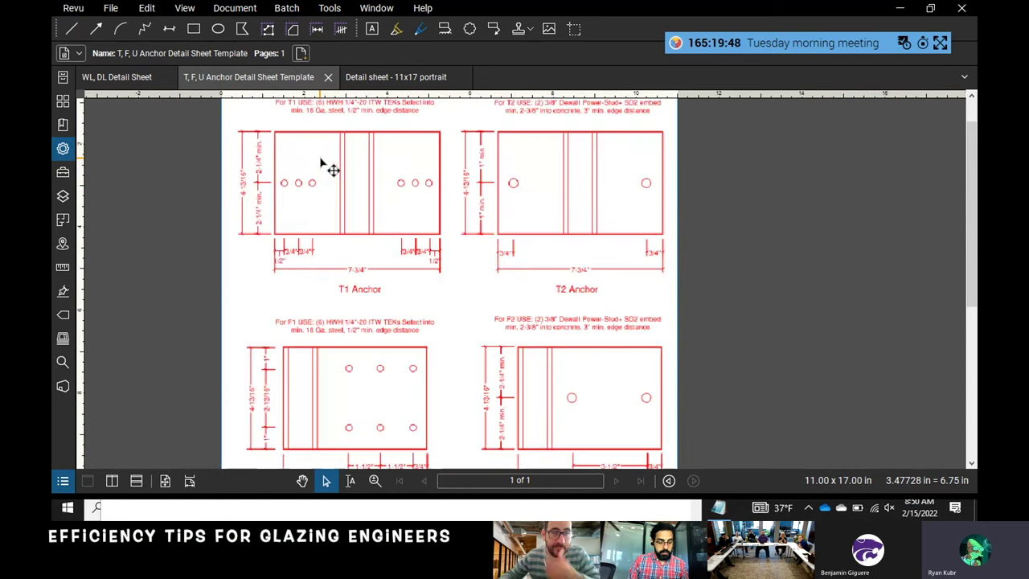
{"action": "scroll", "coordinate": [351, 180], "scroll_direction": "up", "scroll_amount": 1}
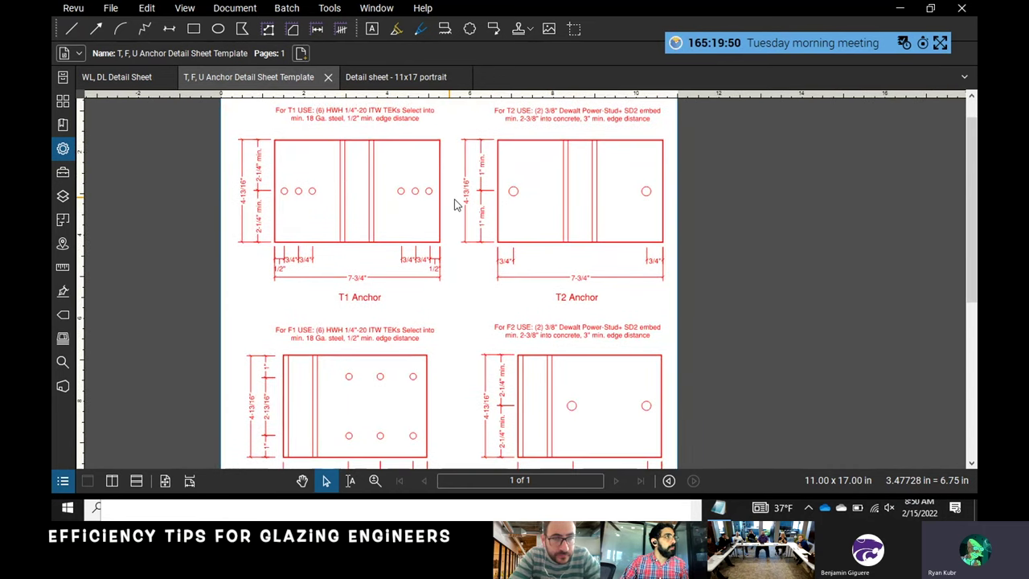
{"action": "scroll", "coordinate": [421, 201], "scroll_direction": "down", "scroll_amount": 1}
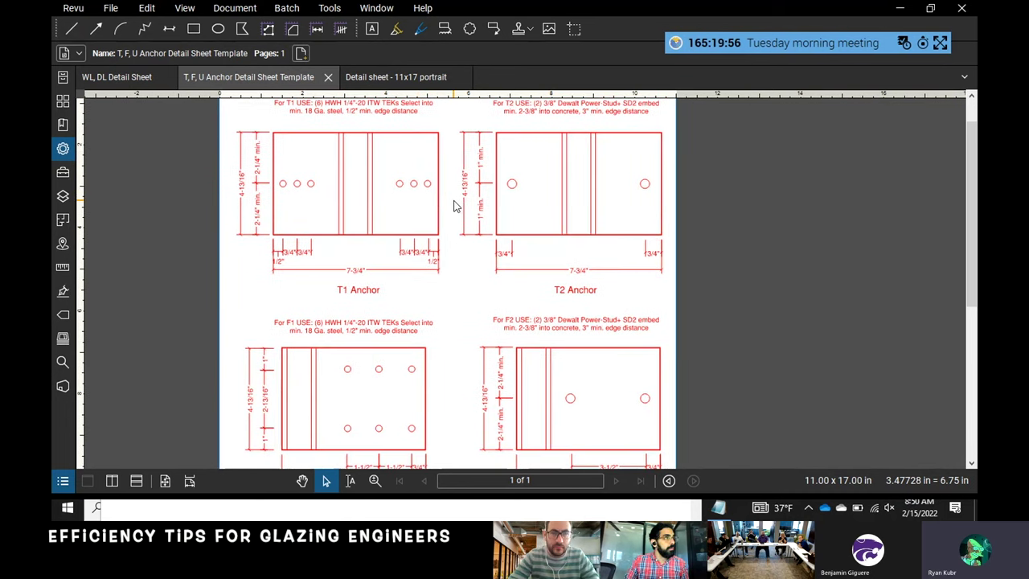
{"action": "scroll", "coordinate": [469, 201], "scroll_direction": "down", "scroll_amount": 1}
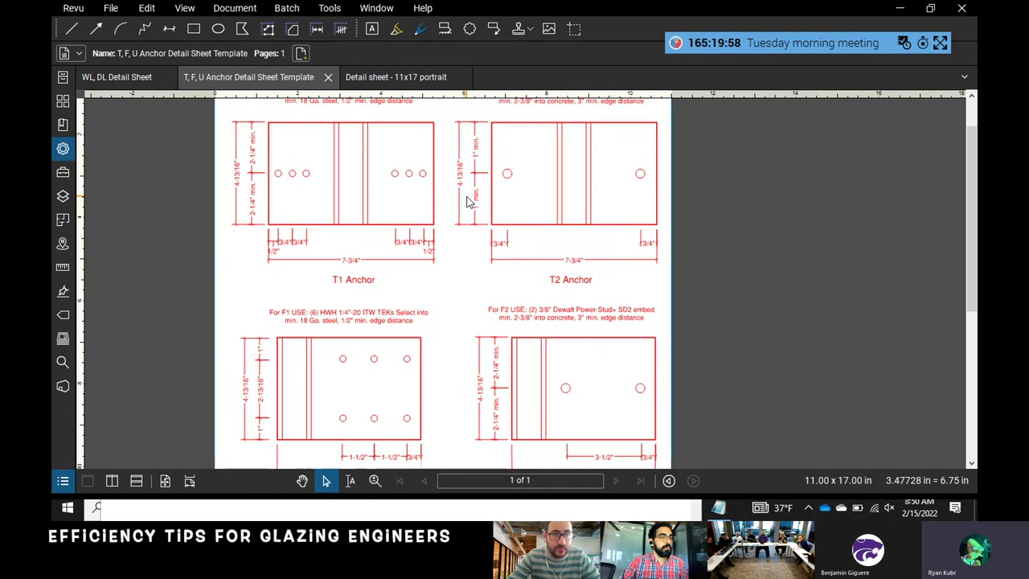
{"action": "scroll", "coordinate": [470, 201], "scroll_direction": "down", "scroll_amount": 3}
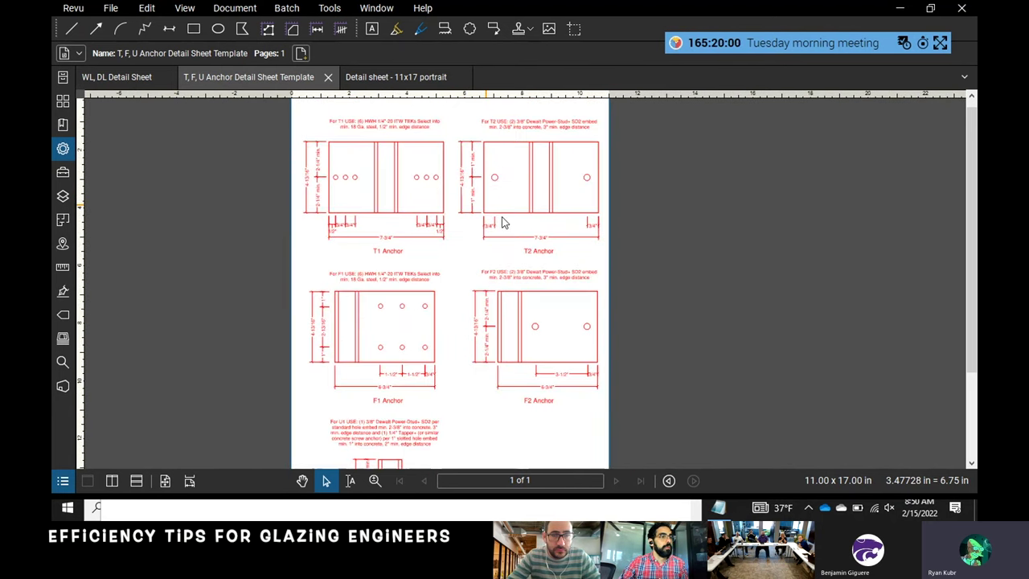
{"action": "scroll", "coordinate": [510, 218], "scroll_direction": "down", "scroll_amount": 1}
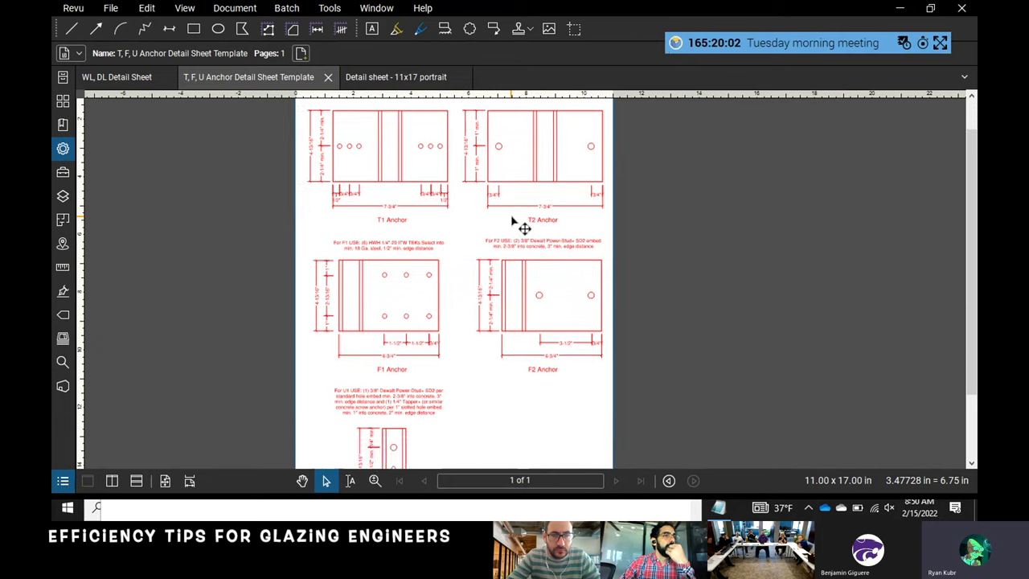
{"action": "scroll", "coordinate": [584, 397], "scroll_direction": "down", "scroll_amount": 1}
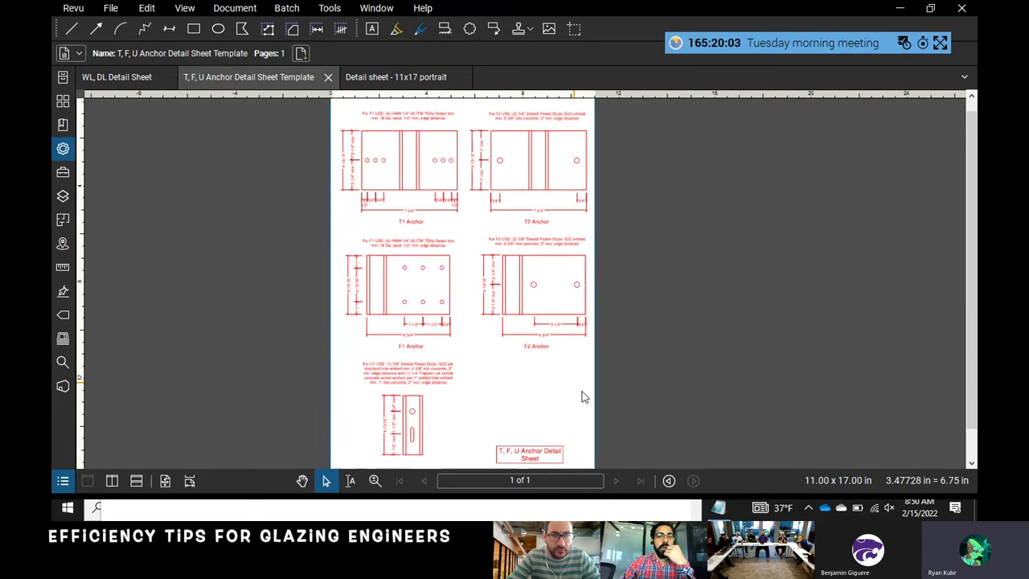
- View the title block on the blank 11x17 portrait detail sheet and return to the T, F, U anchor template
{"action": "left_click", "coordinate": [396, 77]}
{"action": "scroll", "coordinate": [449, 208], "scroll_direction": "up", "scroll_amount": 2}
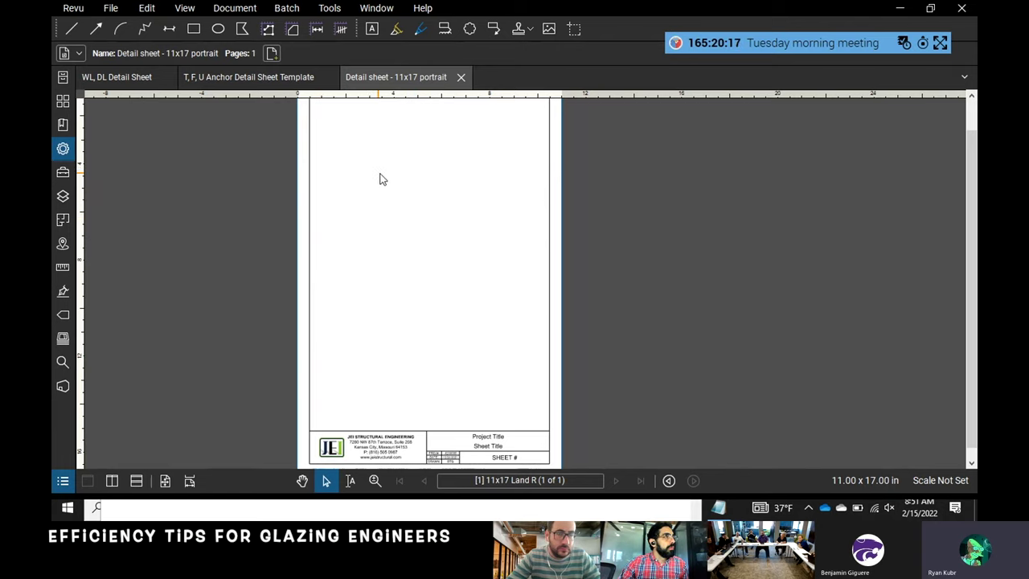
{"action": "left_click", "coordinate": [273, 76]}
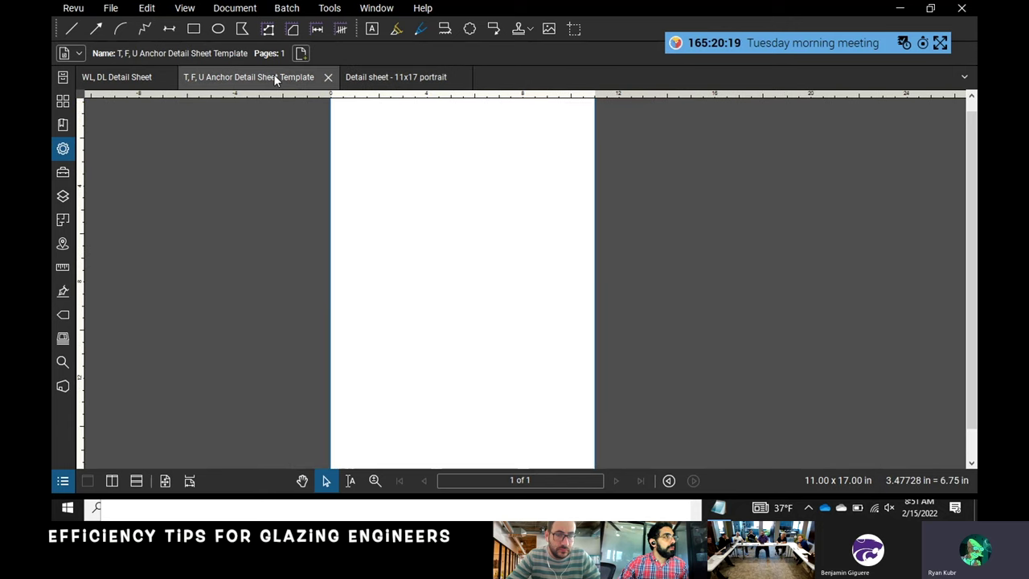
{"action": "scroll", "coordinate": [407, 152], "scroll_direction": "up", "scroll_amount": 1}
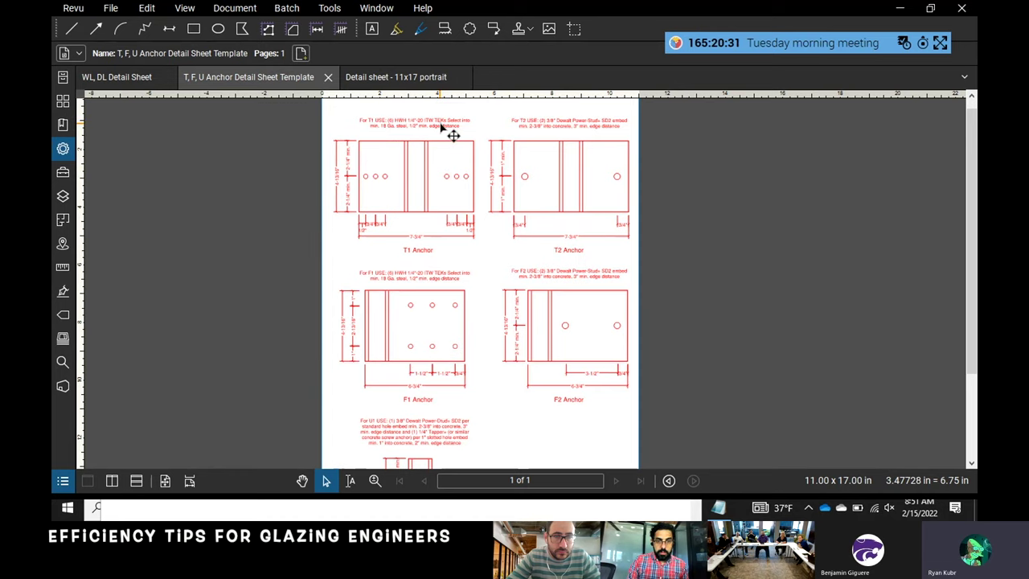
- Review WL Clip Options 1 to 3 across both pages of the WL, DL Detail Sheet
{"action": "left_click", "coordinate": [138, 81]}
{"action": "scroll", "coordinate": [317, 189], "scroll_direction": "down", "scroll_amount": 2}
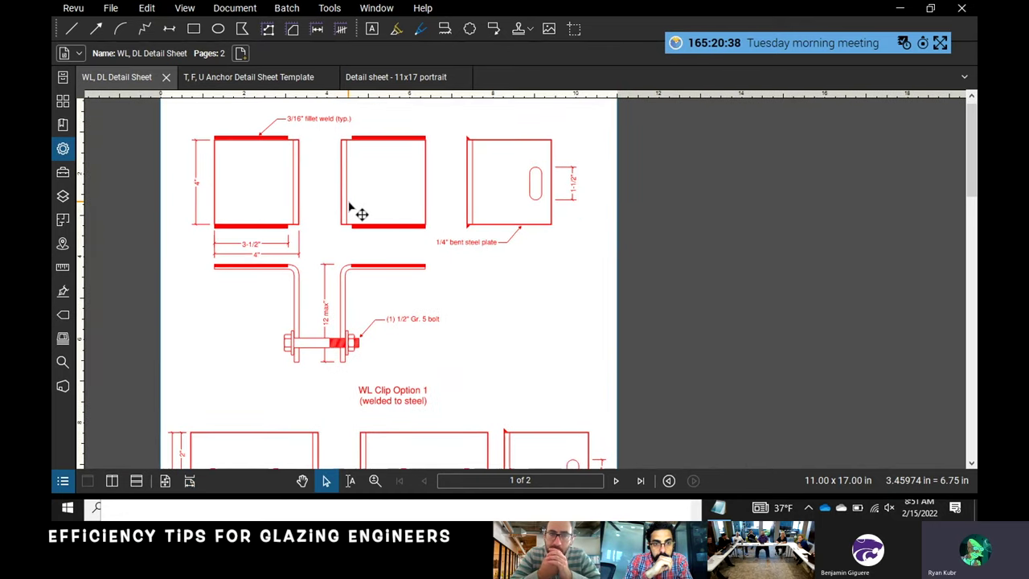
{"action": "scroll", "coordinate": [350, 209], "scroll_direction": "down", "scroll_amount": 3}
{"action": "left_click_drag", "start_coordinate": [382, 229], "coordinate": [385, 215]}
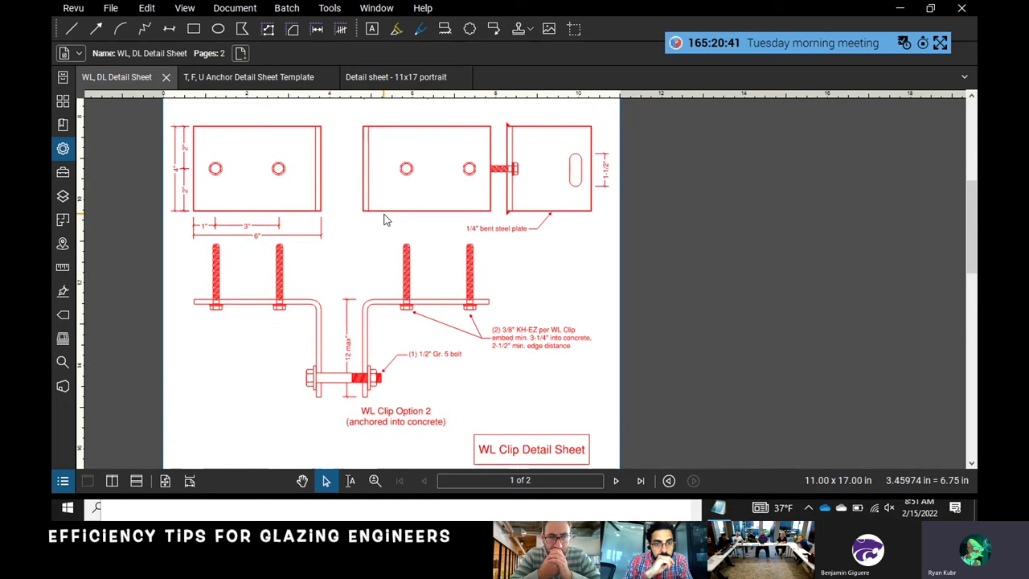
{"action": "scroll", "coordinate": [383, 233], "scroll_direction": "down", "scroll_amount": 7}
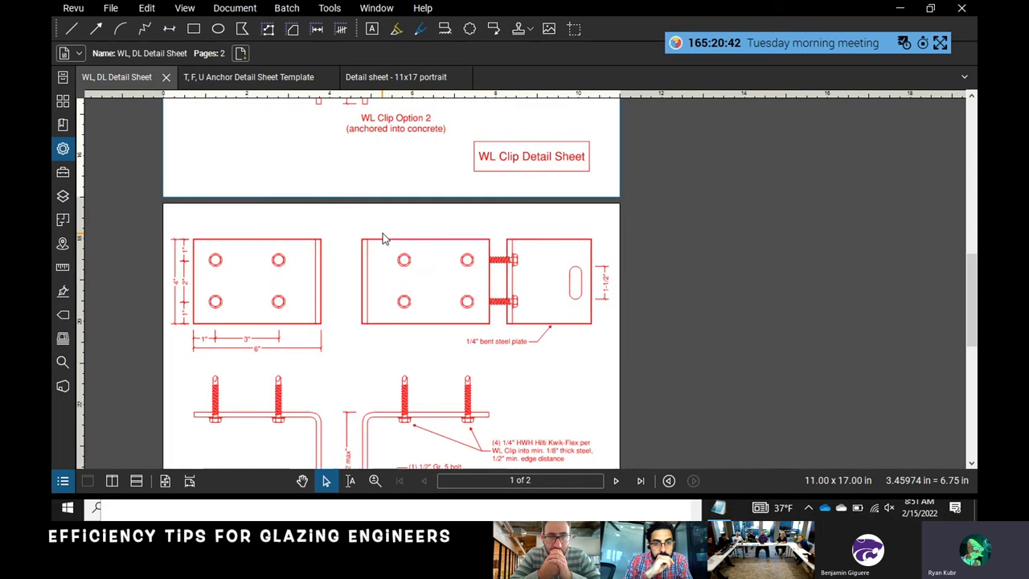
{"action": "scroll", "coordinate": [386, 239], "scroll_direction": "up", "scroll_amount": 2}
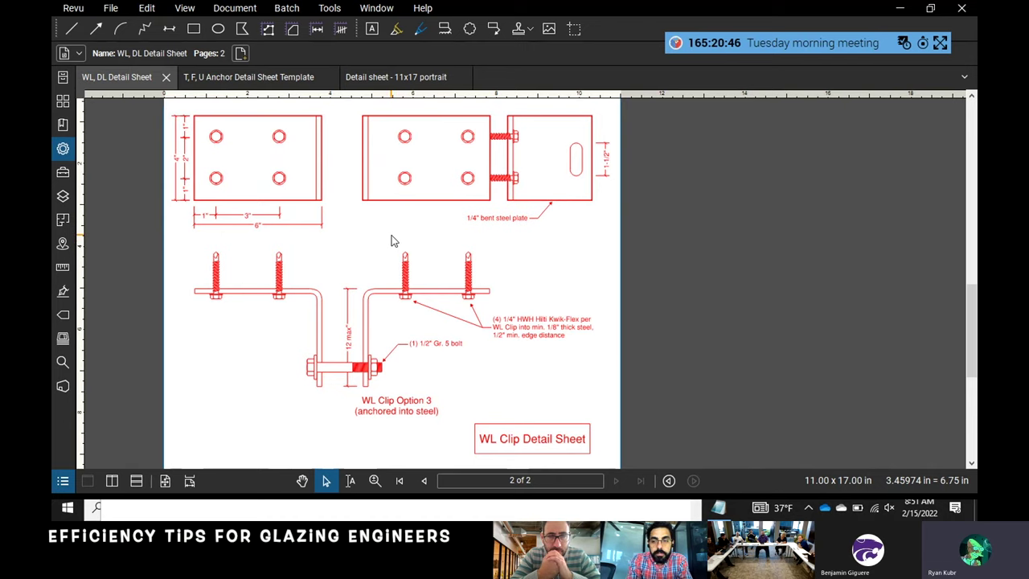
{"action": "scroll", "coordinate": [392, 236], "scroll_direction": "down", "scroll_amount": 6}
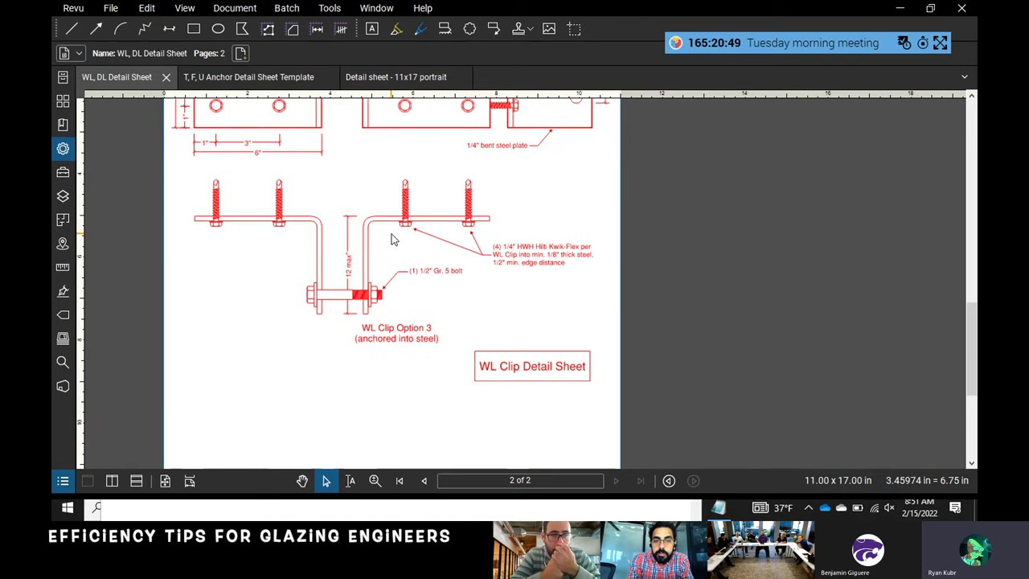
{"action": "scroll", "coordinate": [395, 237], "scroll_direction": "up", "scroll_amount": 1}
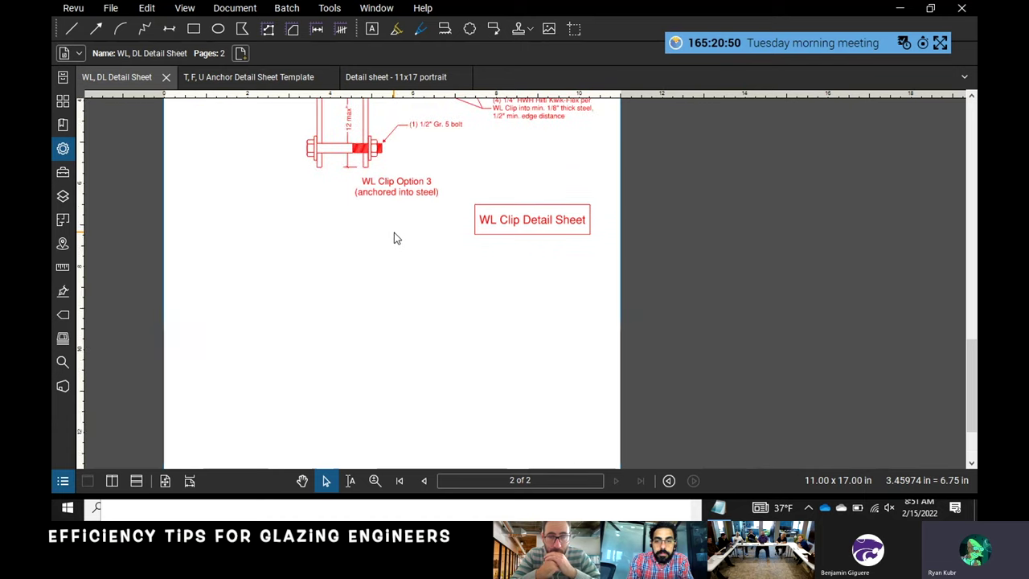
{"action": "scroll", "coordinate": [395, 237], "scroll_direction": "down", "scroll_amount": 2}
{"action": "scroll", "coordinate": [394, 237], "scroll_direction": "up", "scroll_amount": 12}
{"action": "scroll", "coordinate": [395, 237], "scroll_direction": "up", "scroll_amount": 3}
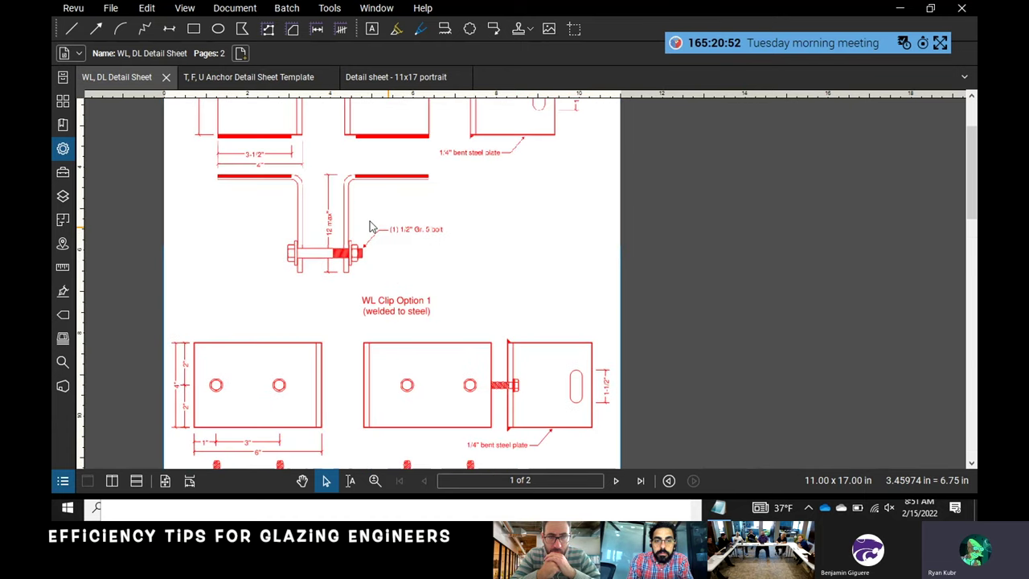
- From the T, F, U anchor template, switch to Asana to view the curtainwall anchorage templates task's PDF attachments, and return to Revu
{"action": "left_click", "coordinate": [287, 75]}
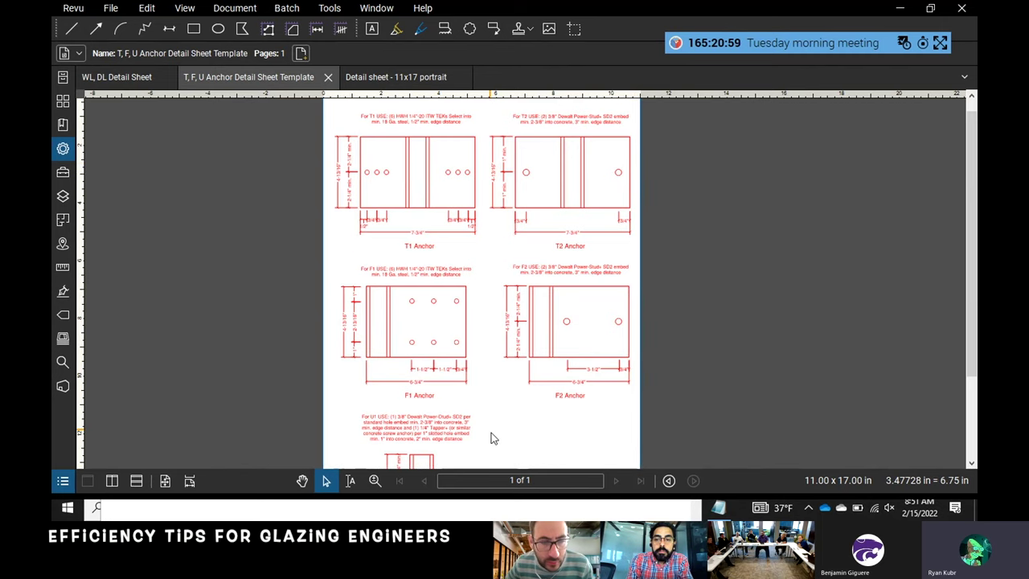
{"action": "key", "text": "alt+Tab"}
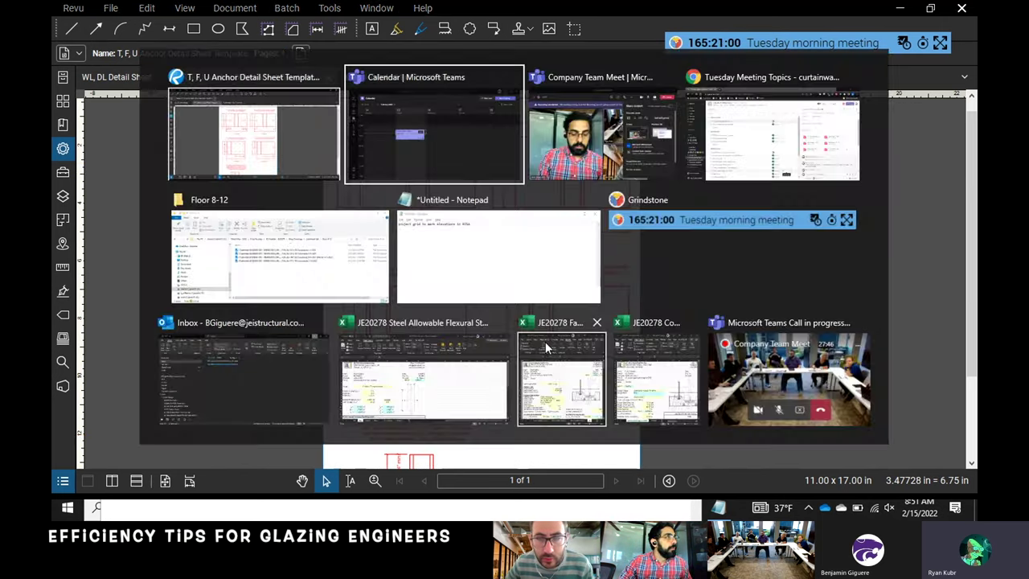
{"action": "left_click", "coordinate": [823, 148]}
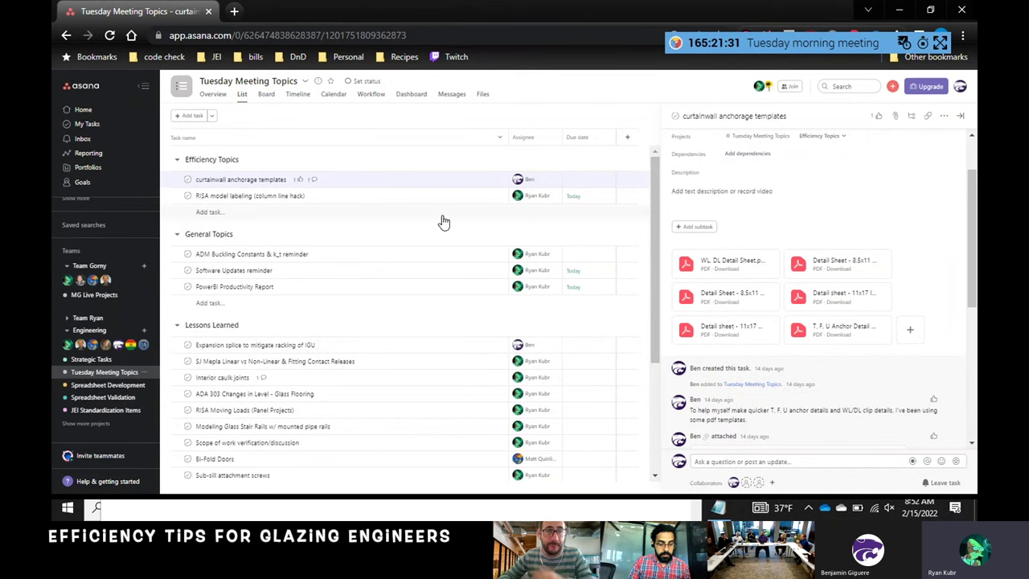
{"action": "left_click", "coordinate": [904, 13]}
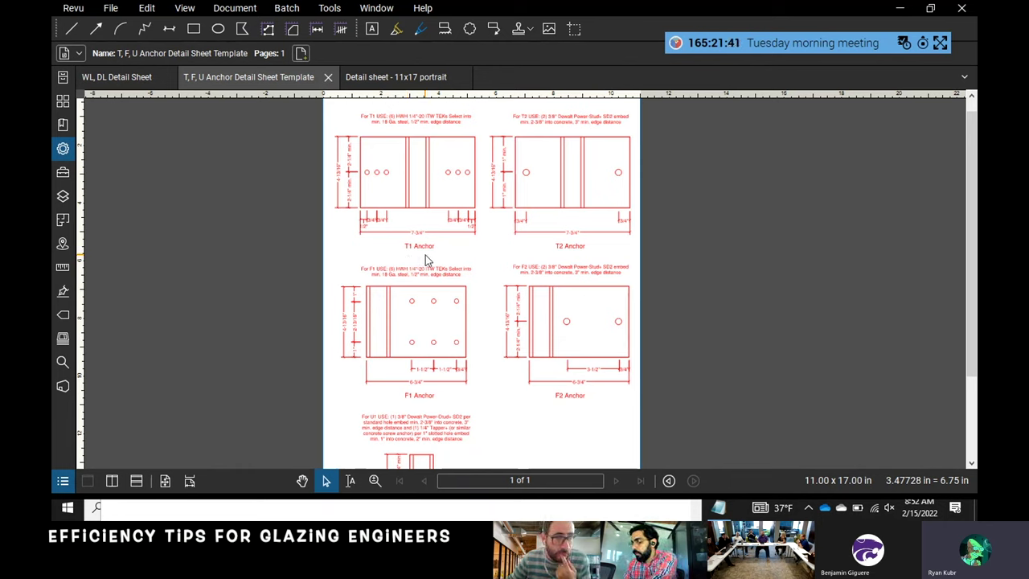
- Check the T1 anchor's grouping by selecting it, and show the Tool Chest to browse its steel shapes and anchors sets
{"action": "left_click", "coordinate": [435, 202]}
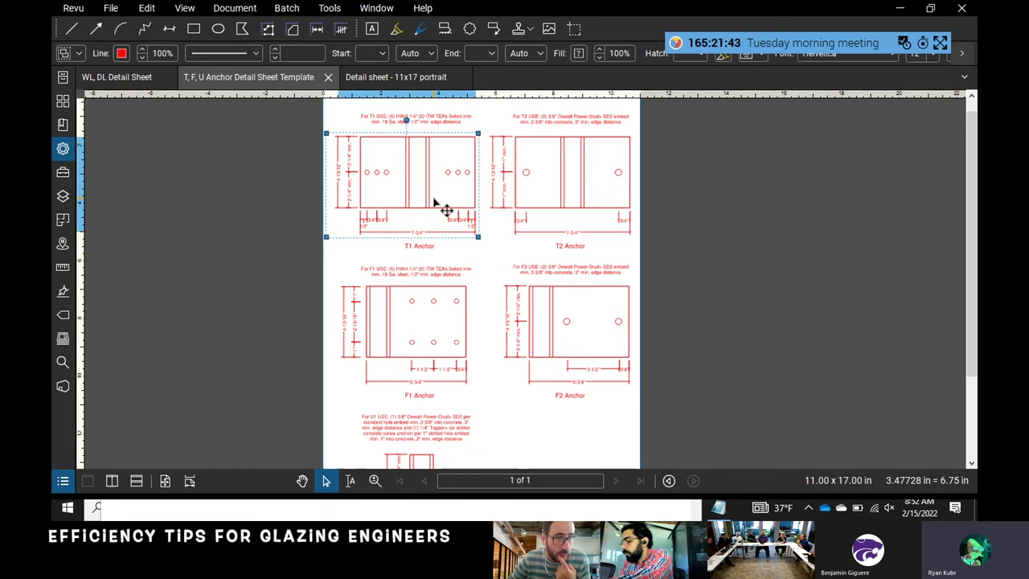
{"action": "left_click", "coordinate": [485, 255]}
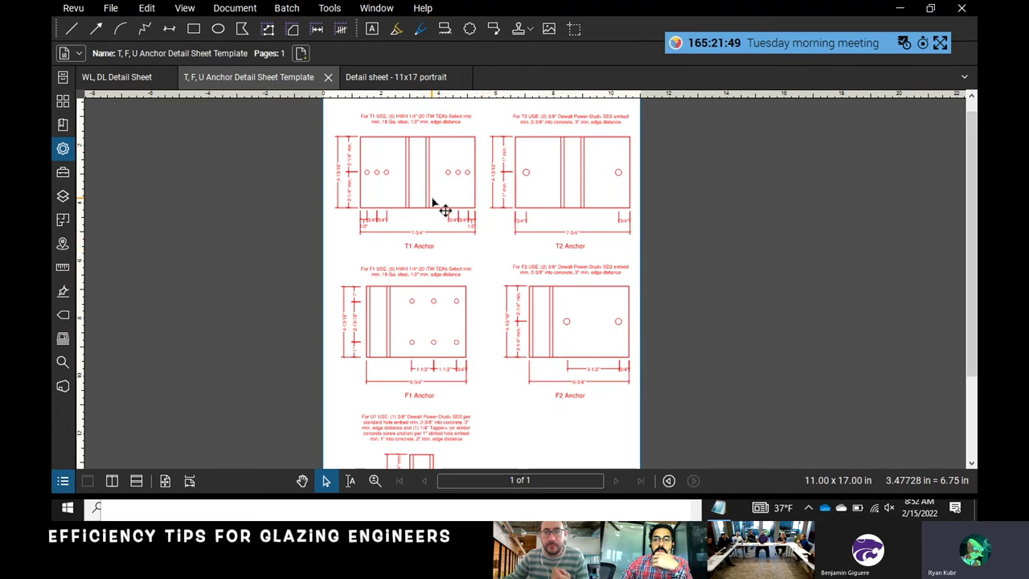
{"action": "left_click", "coordinate": [63, 172]}
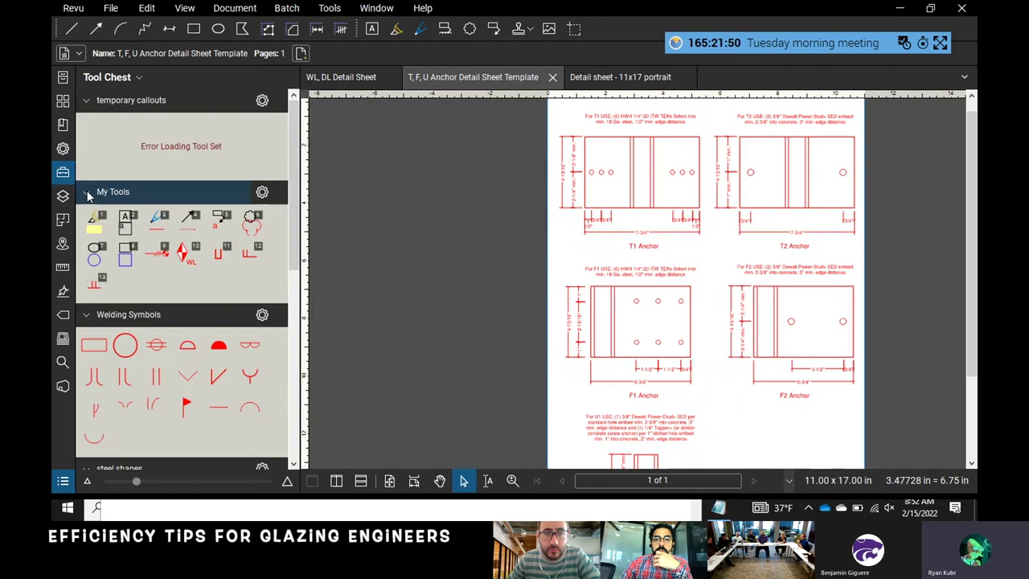
{"action": "scroll", "coordinate": [175, 356], "scroll_direction": "down", "scroll_amount": 5}
{"action": "scroll", "coordinate": [179, 354], "scroll_direction": "up", "scroll_amount": 4}
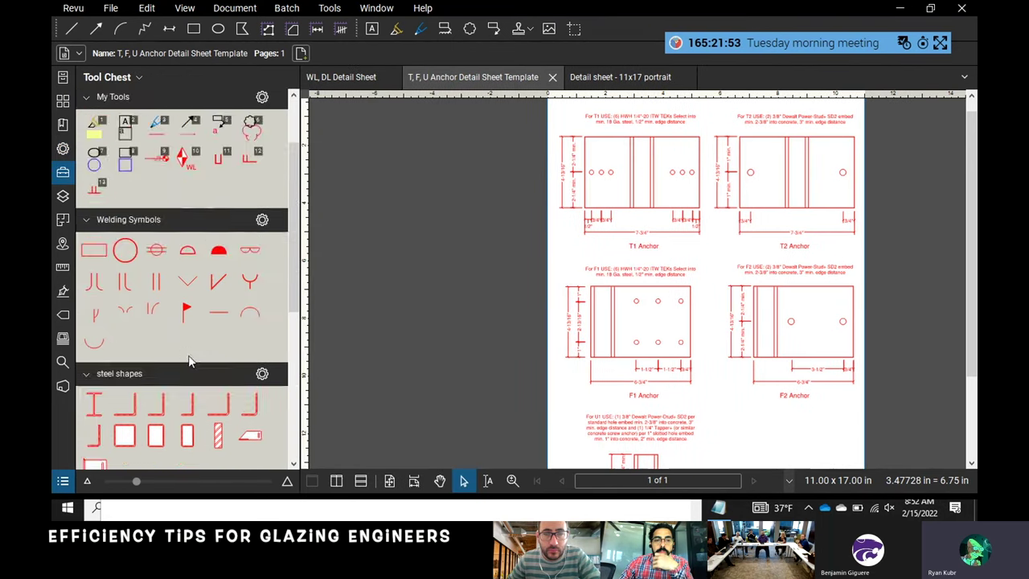
{"action": "scroll", "coordinate": [181, 349], "scroll_direction": "down", "scroll_amount": 4}
{"action": "scroll", "coordinate": [181, 349], "scroll_direction": "up", "scroll_amount": 2}
- Try placing the square tube from the steel shapes set at the page edge beside the F1 anchor, and undo it
{"action": "left_click", "coordinate": [125, 273]}
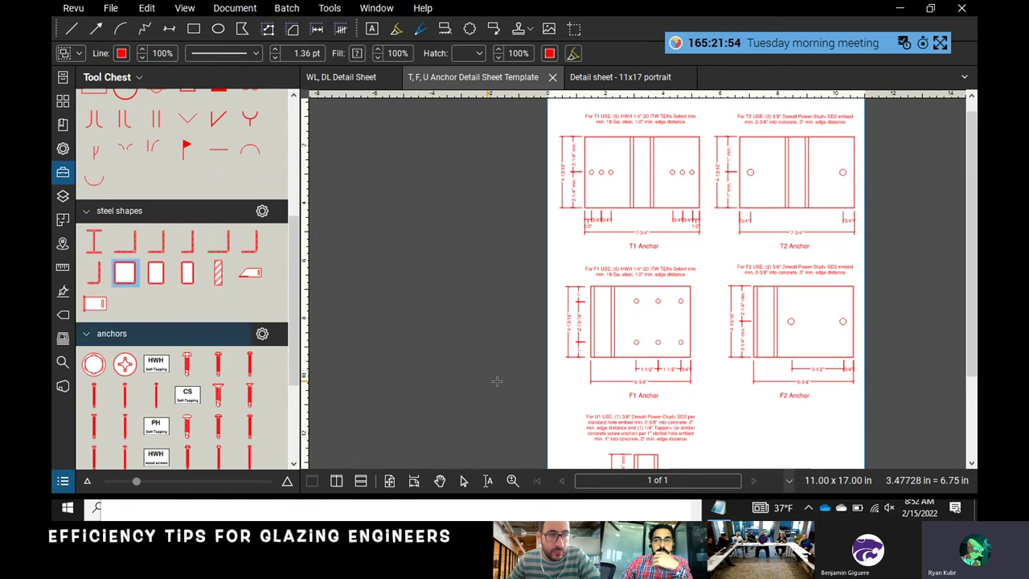
{"action": "scroll", "coordinate": [546, 345], "scroll_direction": "up", "scroll_amount": 1}
{"action": "left_click", "coordinate": [547, 349]}
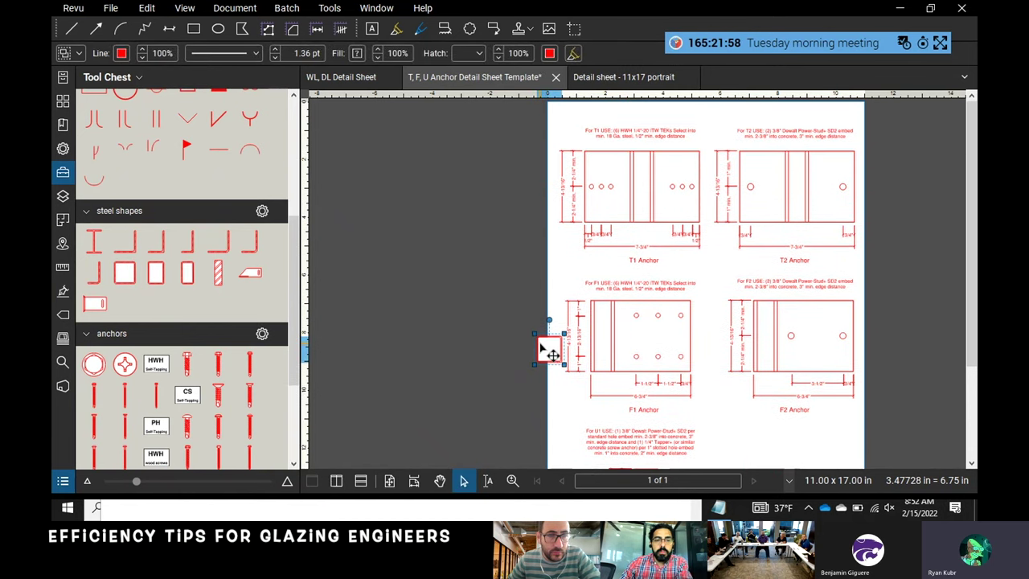
{"action": "key", "text": "ctrl+z"}
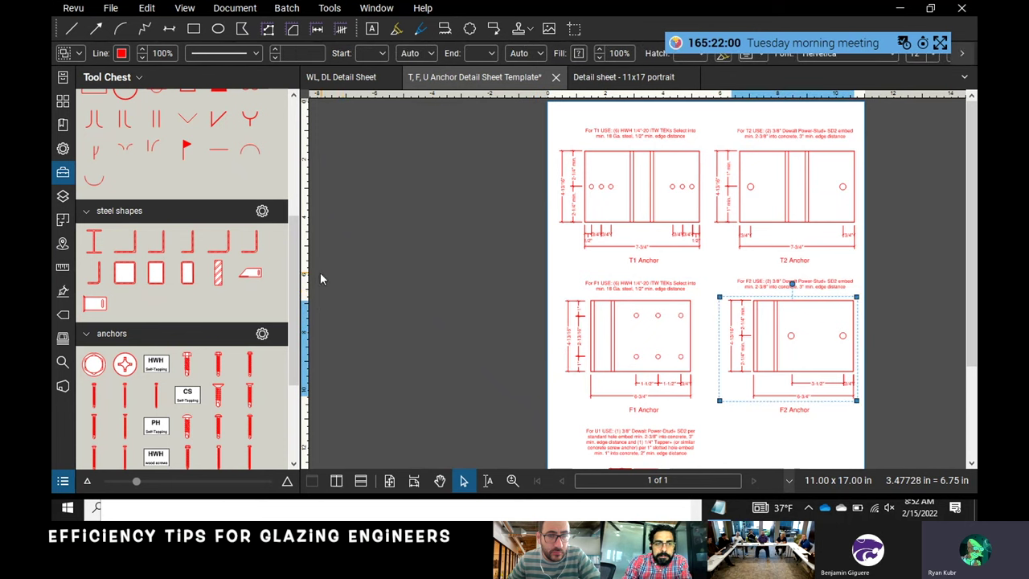
- Look through the fastener symbols in the anchors tool set, and clear the selection on the F2 anchor
{"action": "left_click_drag", "start_coordinate": [296, 272], "coordinate": [304, 337]}
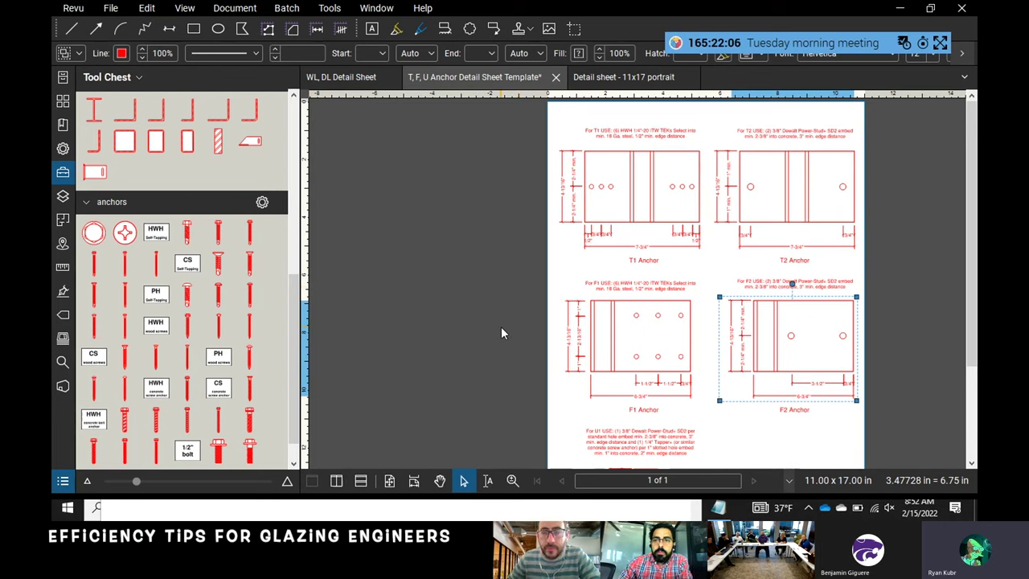
{"action": "scroll", "coordinate": [209, 232], "scroll_direction": "up", "scroll_amount": 10}
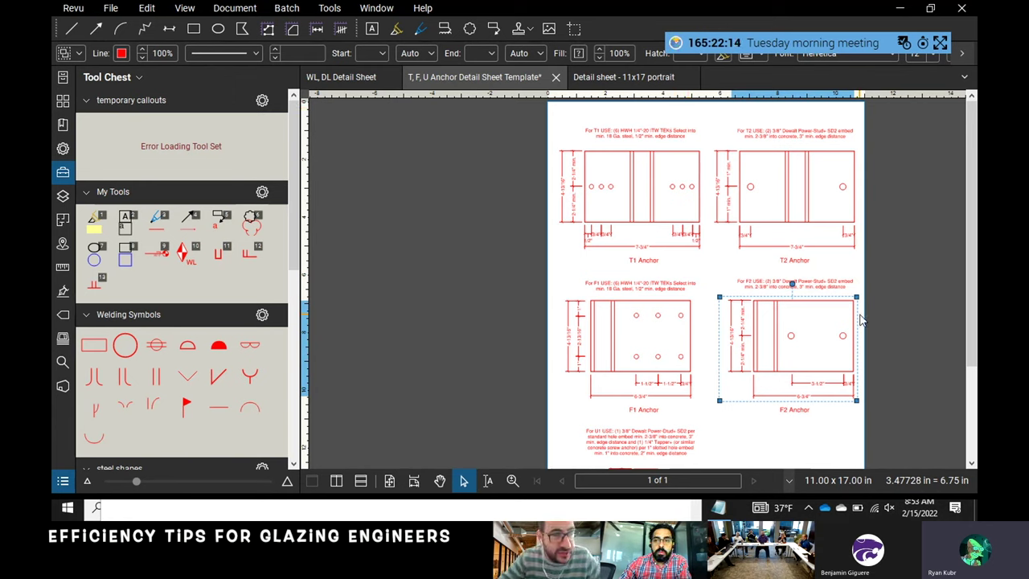
{"action": "left_click", "coordinate": [539, 303]}
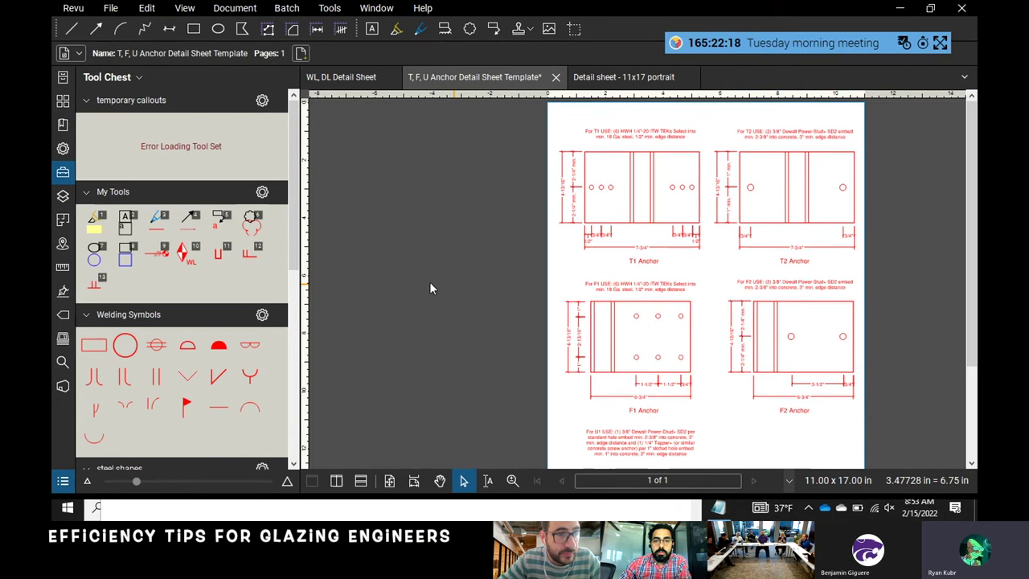
{"action": "scroll", "coordinate": [257, 287], "scroll_direction": "down", "scroll_amount": 3}
{"action": "scroll", "coordinate": [257, 287], "scroll_direction": "up", "scroll_amount": 3}
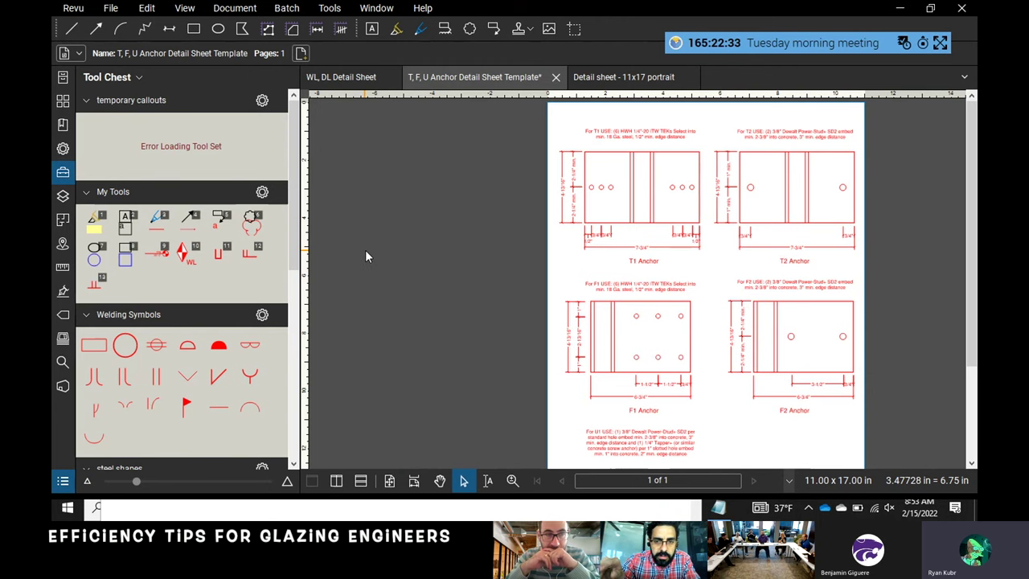
{"action": "scroll", "coordinate": [451, 282], "scroll_direction": "right", "scroll_amount": 1}
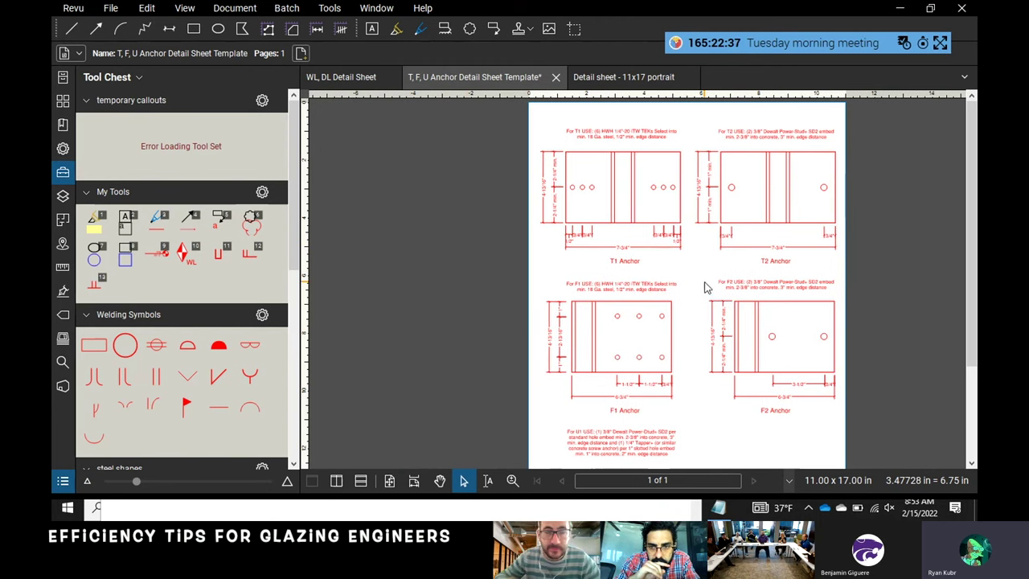
{"action": "scroll", "coordinate": [507, 280], "scroll_direction": "right", "scroll_amount": 1}
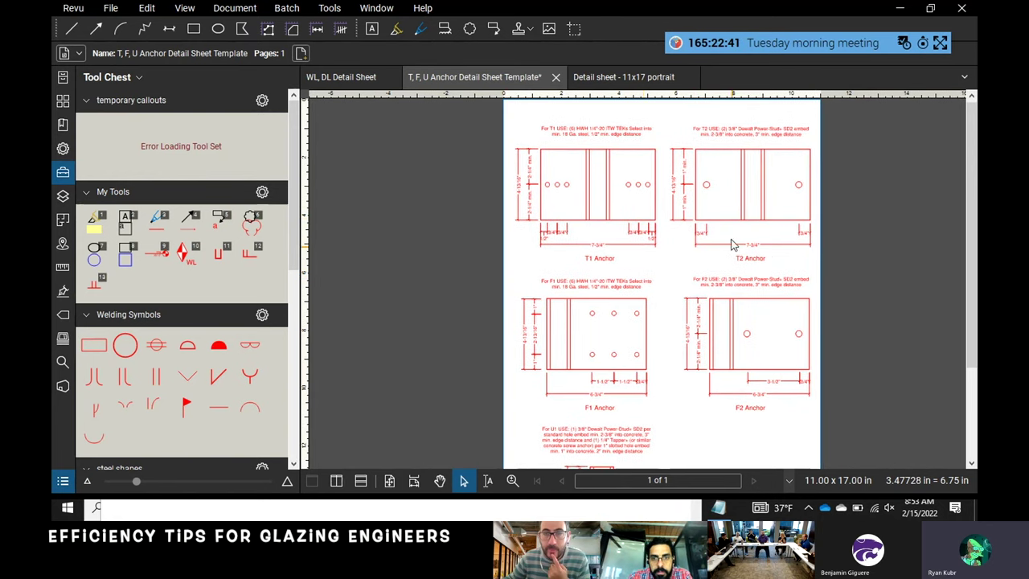
- Copy all the anchor details and notes from the T, F, U template onto the blank 11x17 portrait detail sheet
{"action": "left_click", "coordinate": [640, 264]}
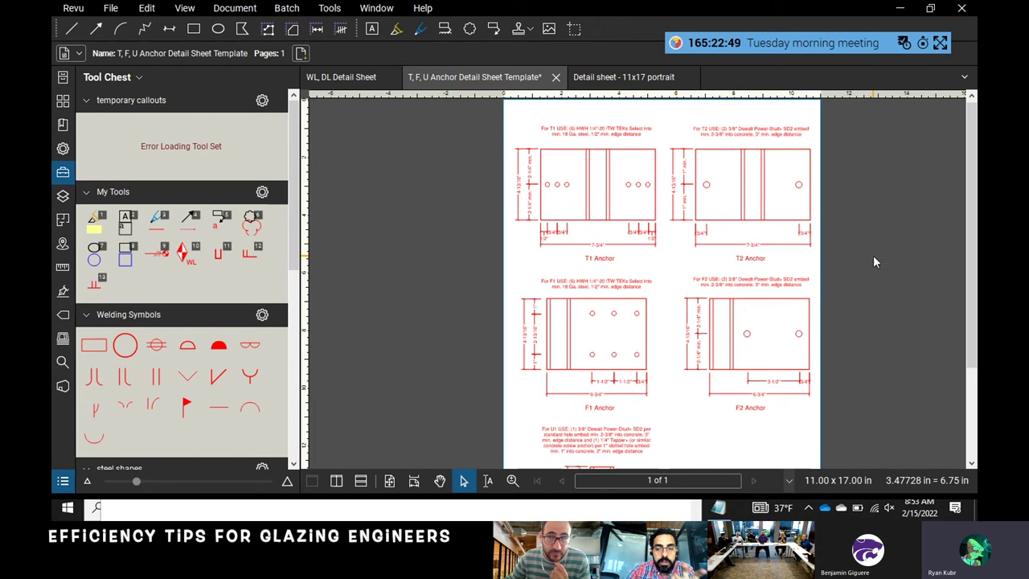
{"action": "scroll", "coordinate": [756, 254], "scroll_direction": "down", "scroll_amount": 3}
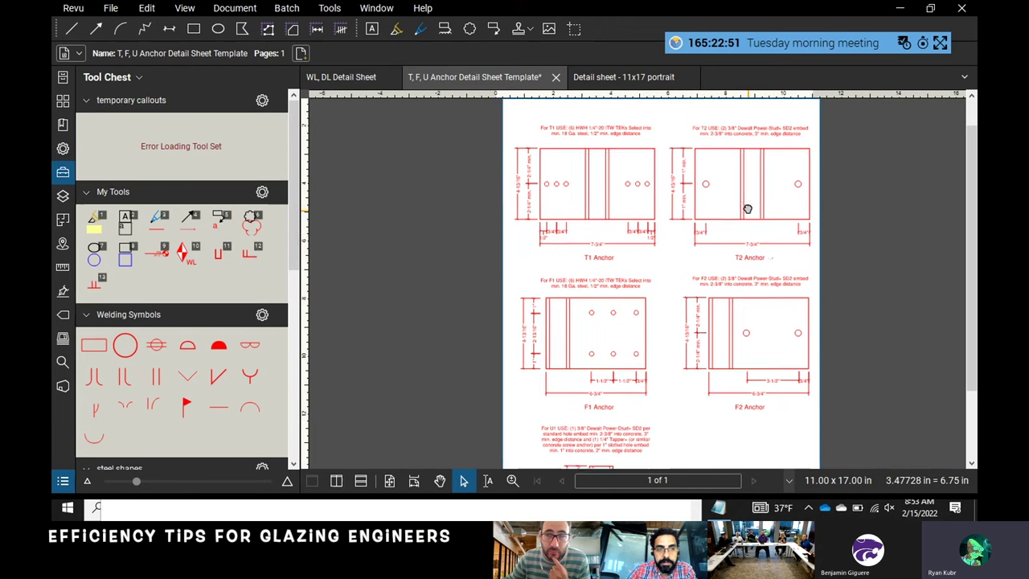
{"action": "mouse_move", "coordinate": [734, 259]}
{"action": "left_mouse_down"}
{"action": "mouse_move", "coordinate": [639, 265]}
{"action": "mouse_move", "coordinate": [683, 276]}
{"action": "left_mouse_up"}
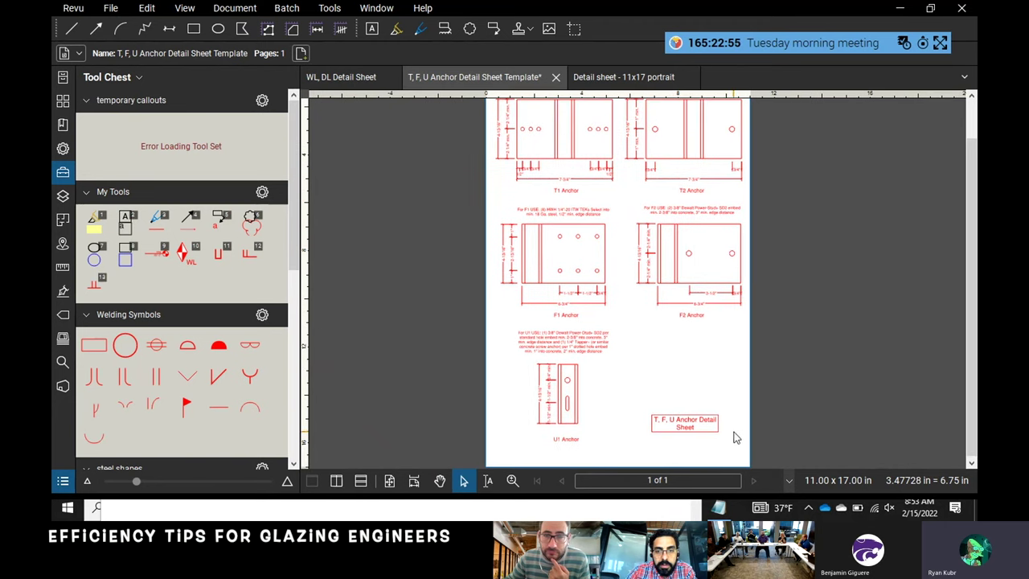
{"action": "left_click_drag", "start_coordinate": [735, 434], "coordinate": [551, 167]}
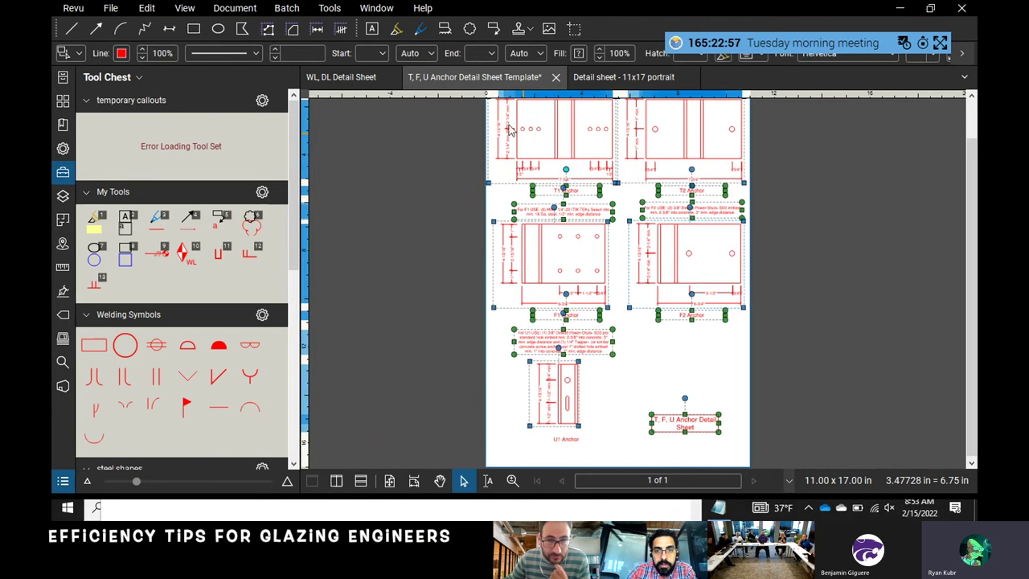
{"action": "left_click", "coordinate": [623, 76]}
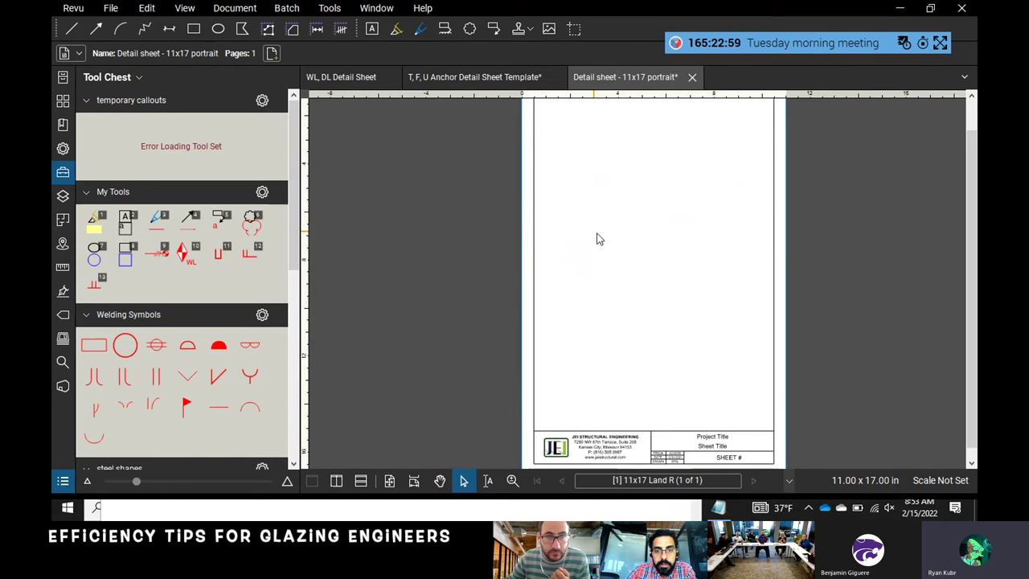
{"action": "key", "text": "ctrl+v"}
- Group the pasted anchor details, scale them down, and position them inside the sheet border above the title block
{"action": "left_click_drag", "start_coordinate": [676, 224], "coordinate": [609, 406]}
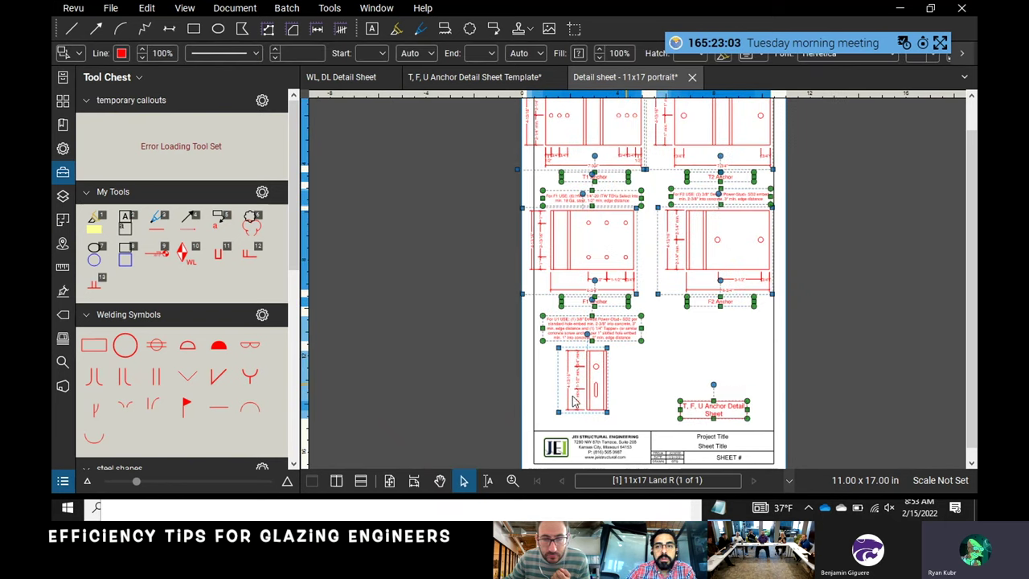
{"action": "left_click_drag", "start_coordinate": [527, 410], "coordinate": [570, 352]}
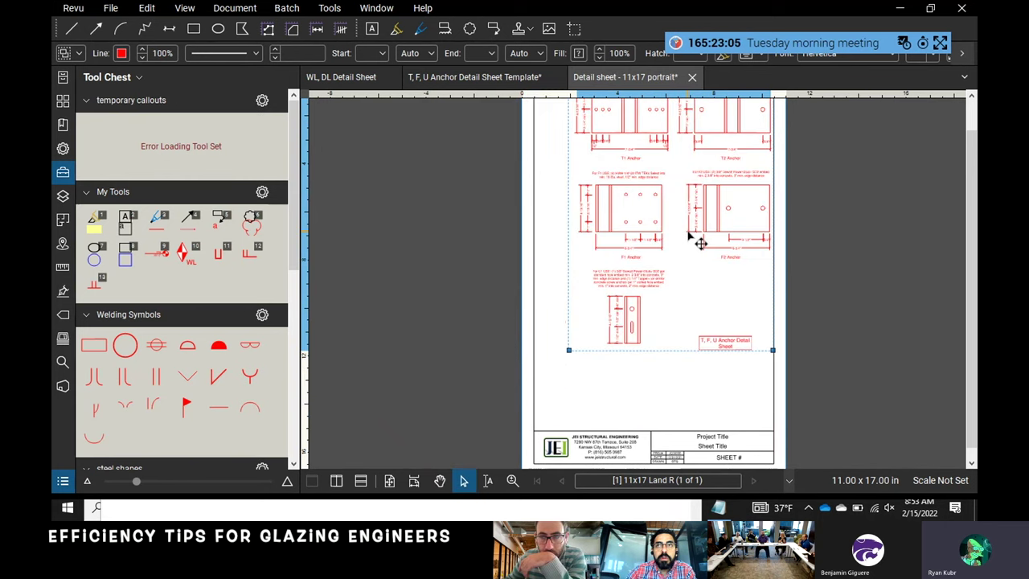
{"action": "left_click_drag", "start_coordinate": [701, 242], "coordinate": [708, 266]}
{"action": "left_click_drag", "start_coordinate": [750, 383], "coordinate": [785, 395]}
{"action": "left_click", "coordinate": [839, 301]}
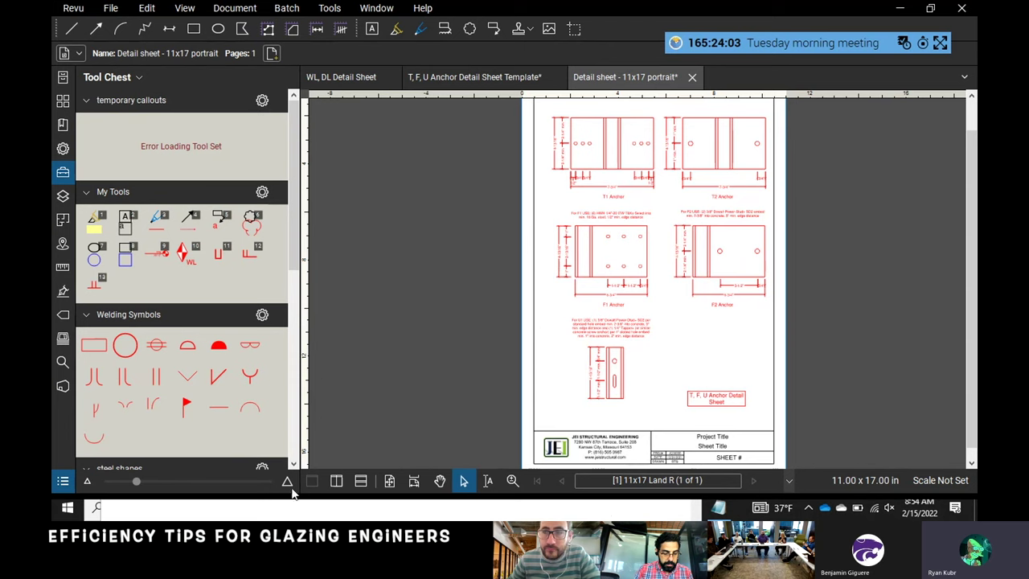
- Switch to the Teams meeting, and view the anchor load table and Anchor Design Summary in the contingent calculations
{"action": "key", "text": "alt+Tab"}
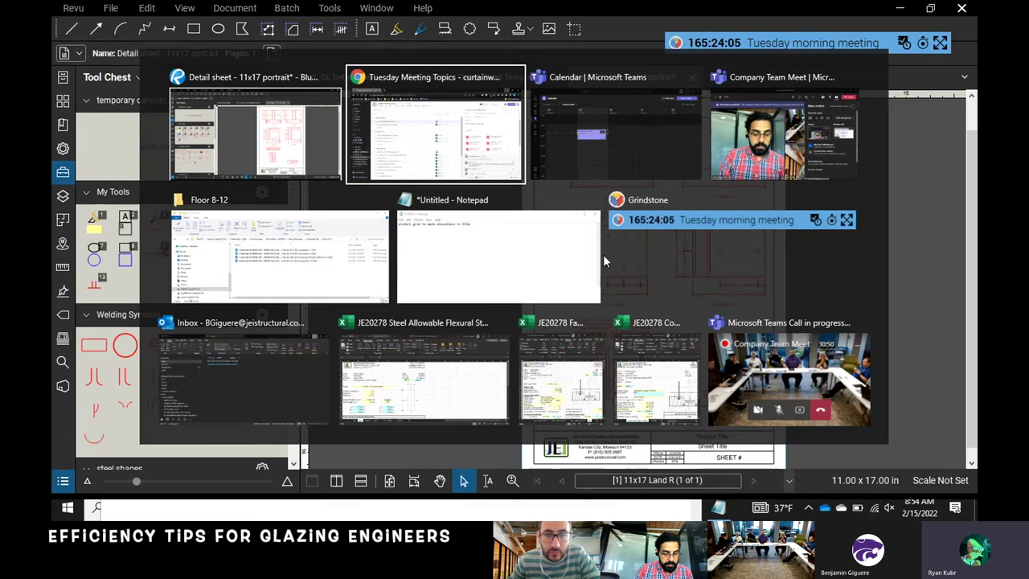
{"action": "left_click", "coordinate": [804, 170]}
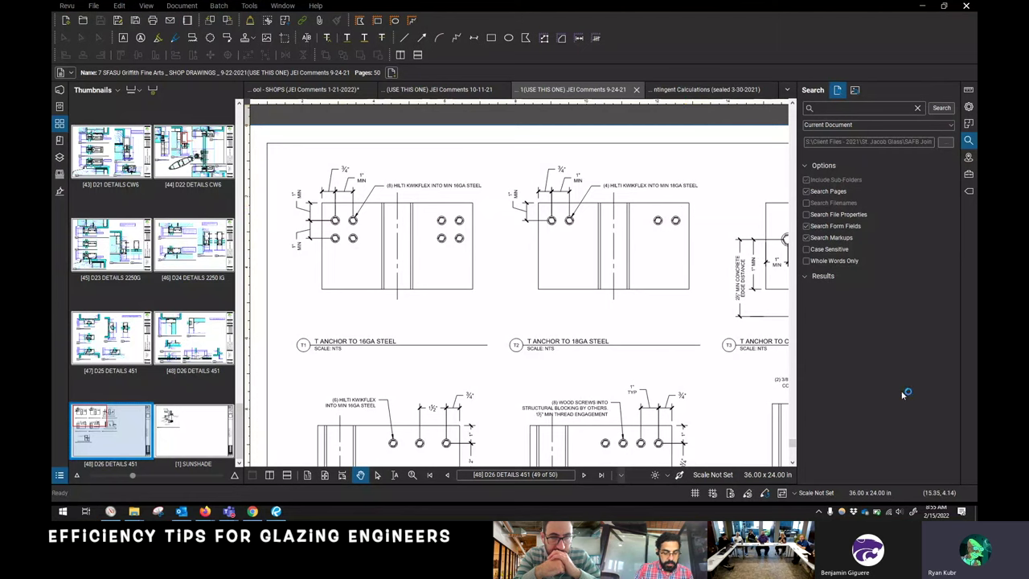
{"action": "left_click", "coordinate": [693, 89]}
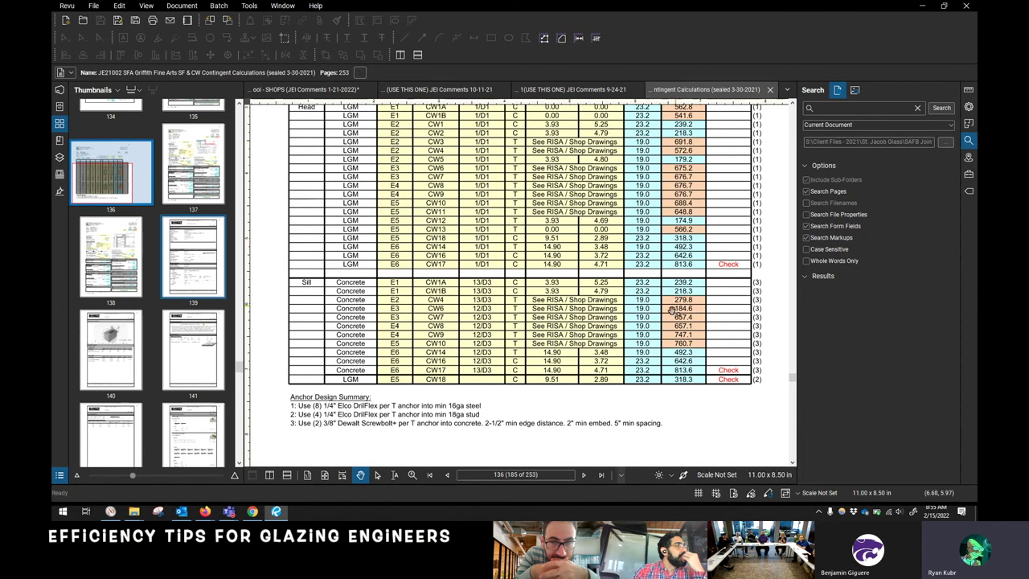
{"action": "scroll", "coordinate": [287, 322], "scroll_direction": "up", "scroll_amount": 4}
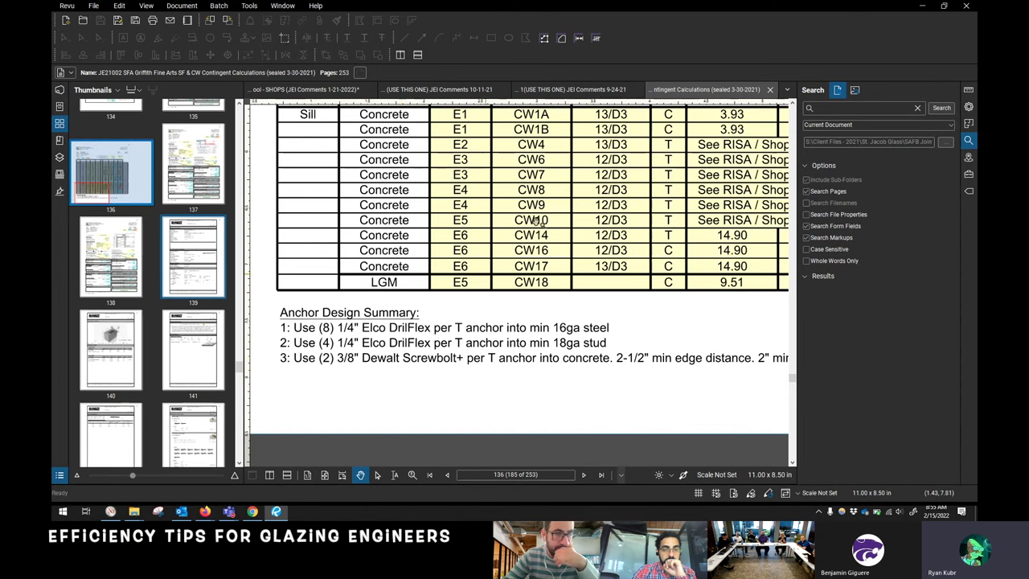
- Compare the T1, T2 and T3 anchor details in the 9-24-21 shop drawings with the calculations' numbered anchor notes per elevation
{"action": "left_click", "coordinate": [573, 91]}
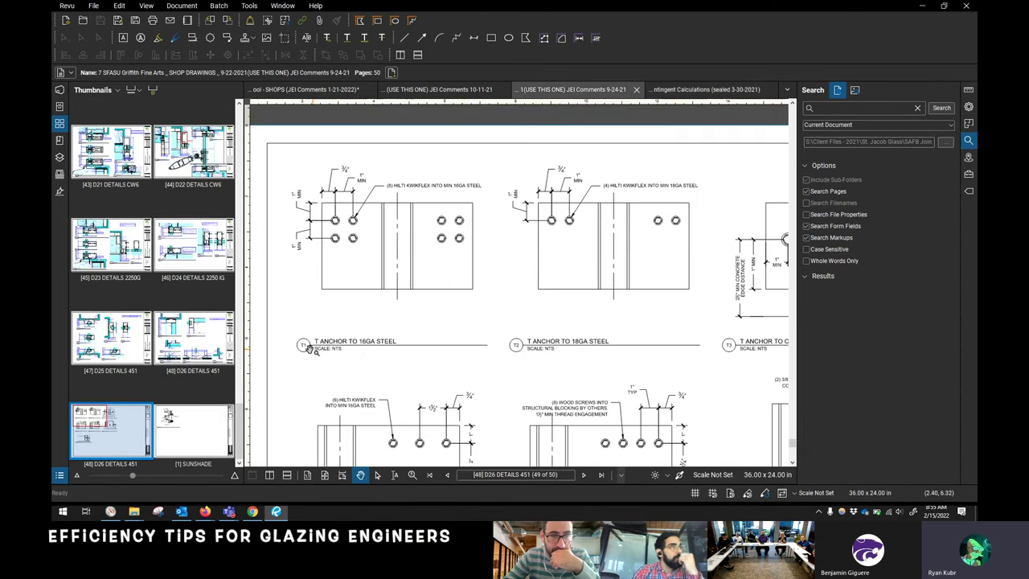
{"action": "scroll", "coordinate": [707, 332], "scroll_direction": "right", "scroll_amount": 5}
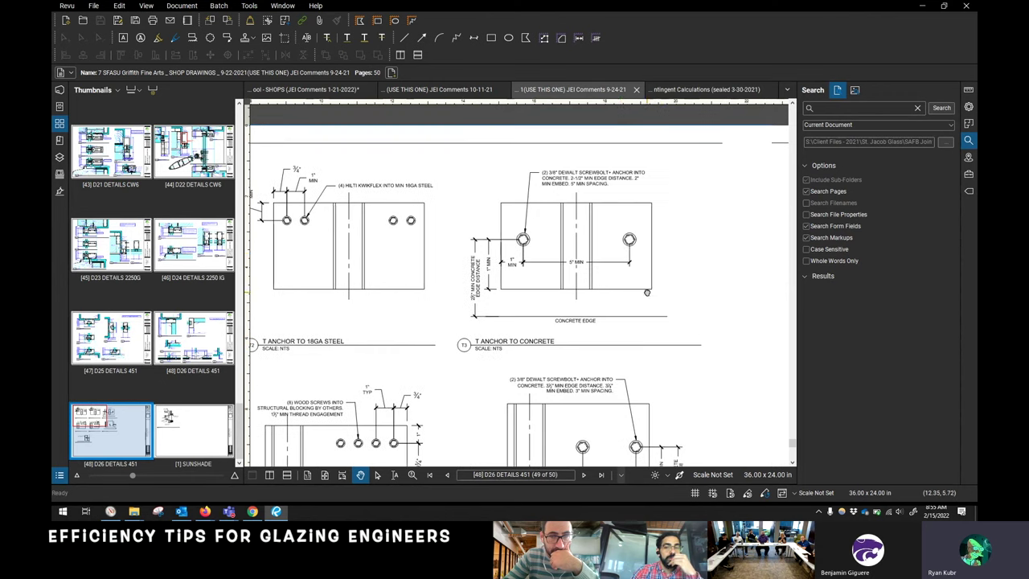
{"action": "left_click", "coordinate": [706, 89]}
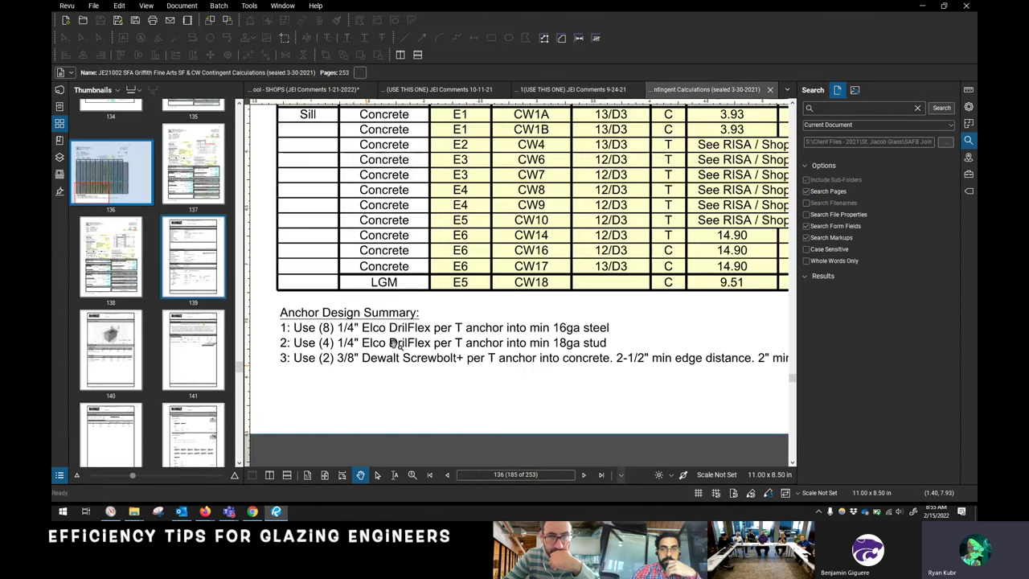
{"action": "scroll", "coordinate": [599, 241], "scroll_direction": "down", "scroll_amount": 5}
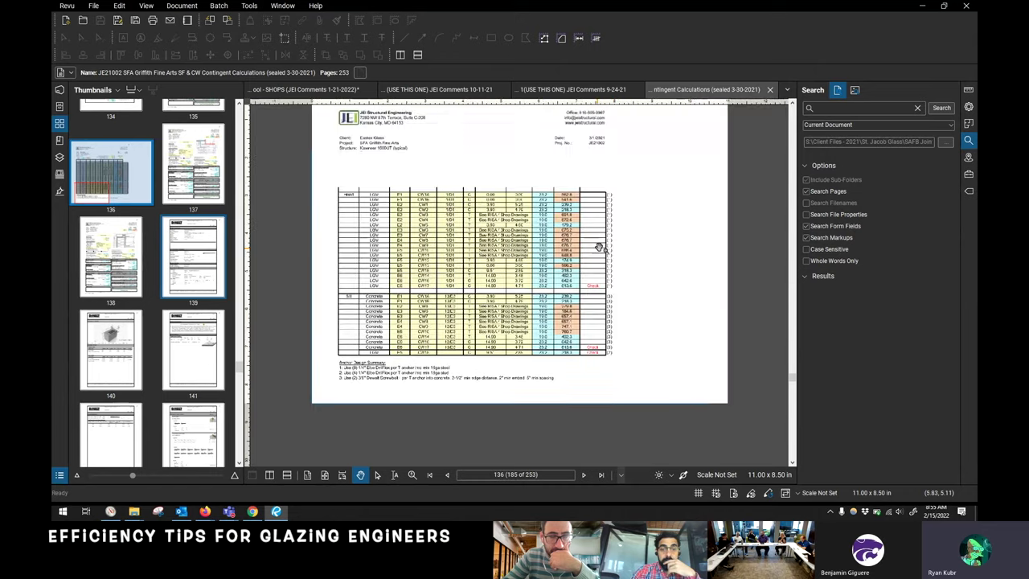
{"action": "scroll", "coordinate": [621, 239], "scroll_direction": "up", "scroll_amount": 2}
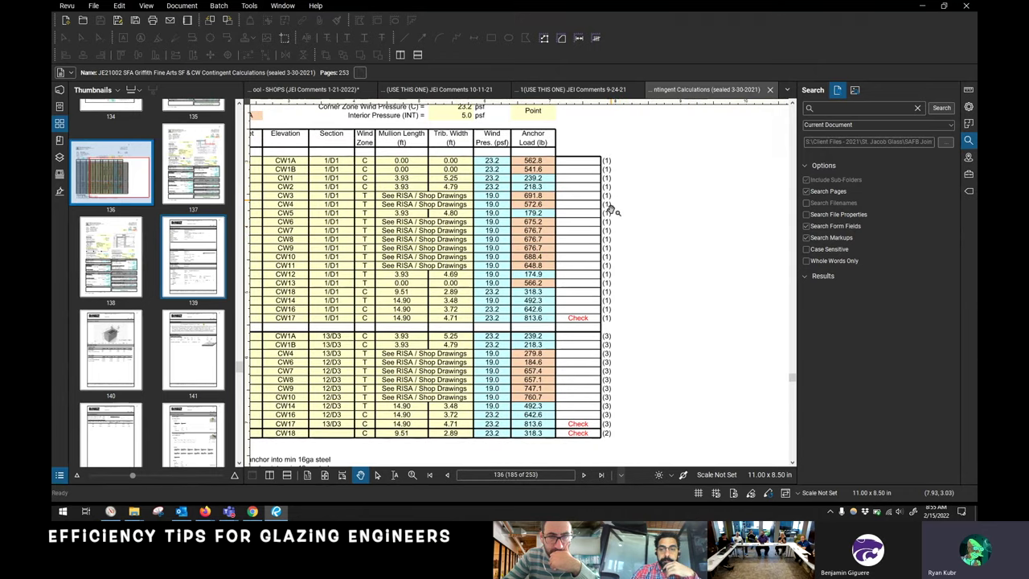
{"action": "scroll", "coordinate": [609, 373], "scroll_direction": "left", "scroll_amount": 3}
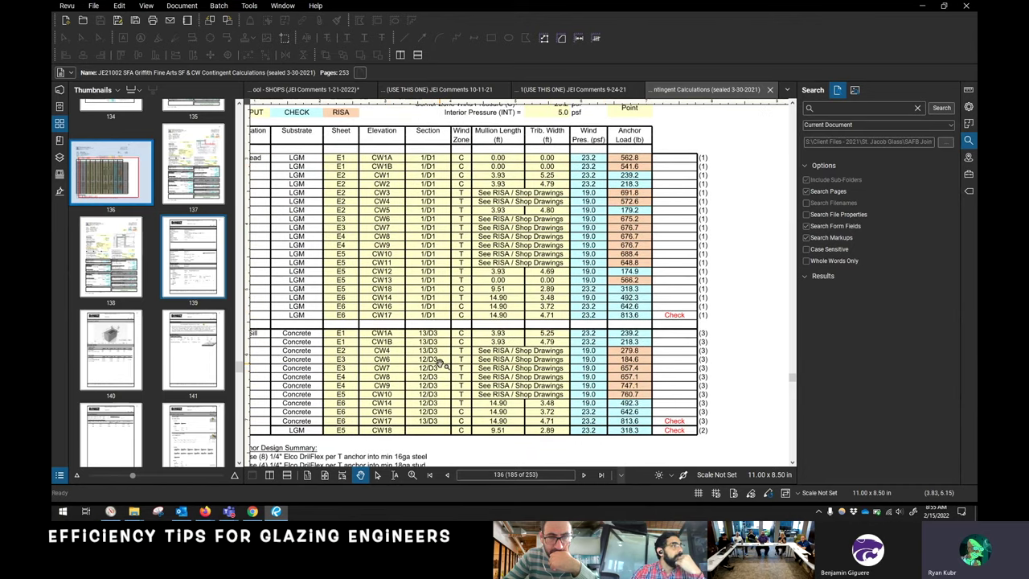
{"action": "left_click_drag", "start_coordinate": [441, 363], "coordinate": [470, 349]}
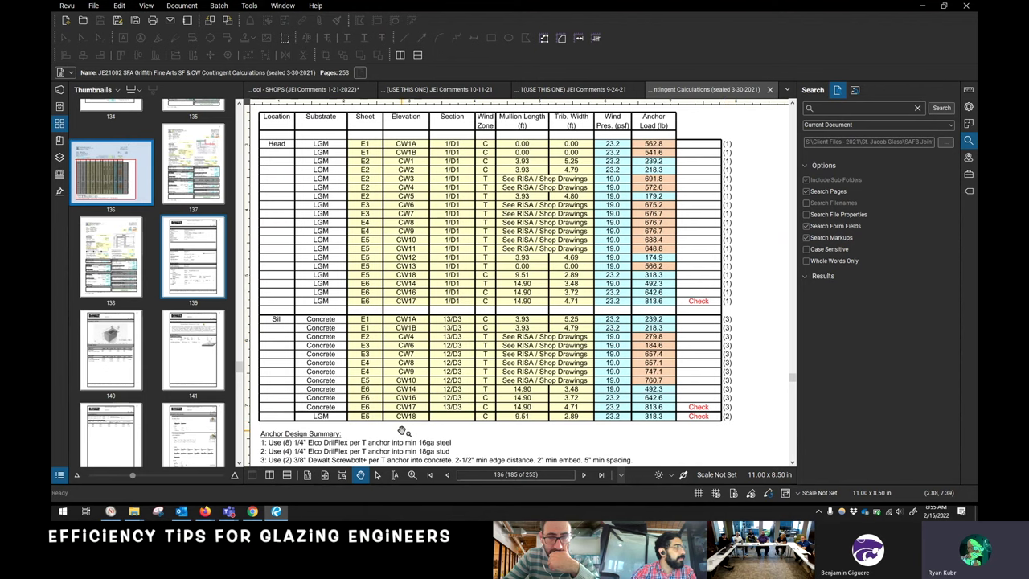
- Return to the shop drawings and examine the wood screw callout in the head detail on page D23 DETAILS 2250G
{"action": "left_click", "coordinate": [572, 90]}
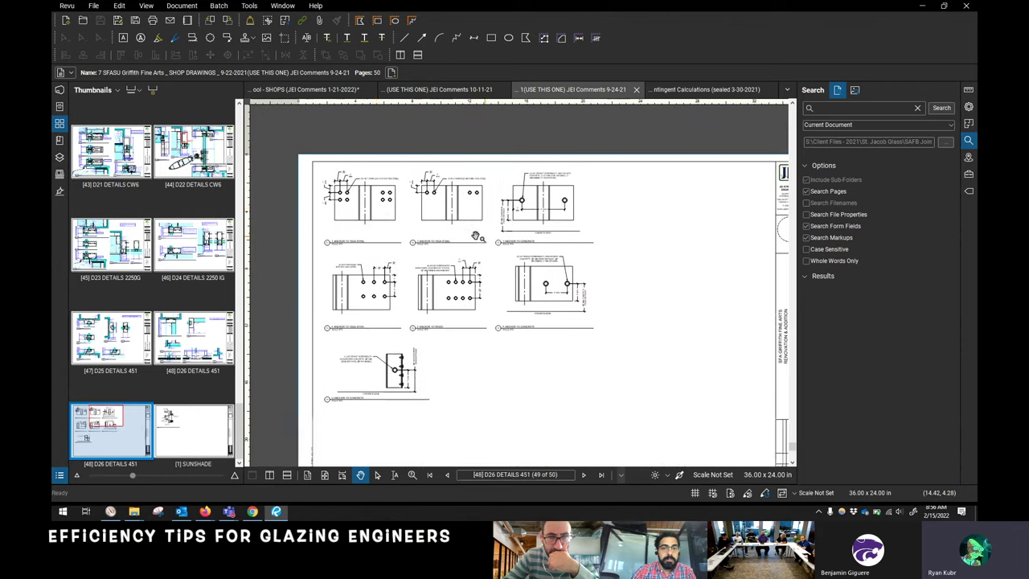
{"action": "left_click", "coordinate": [110, 241]}
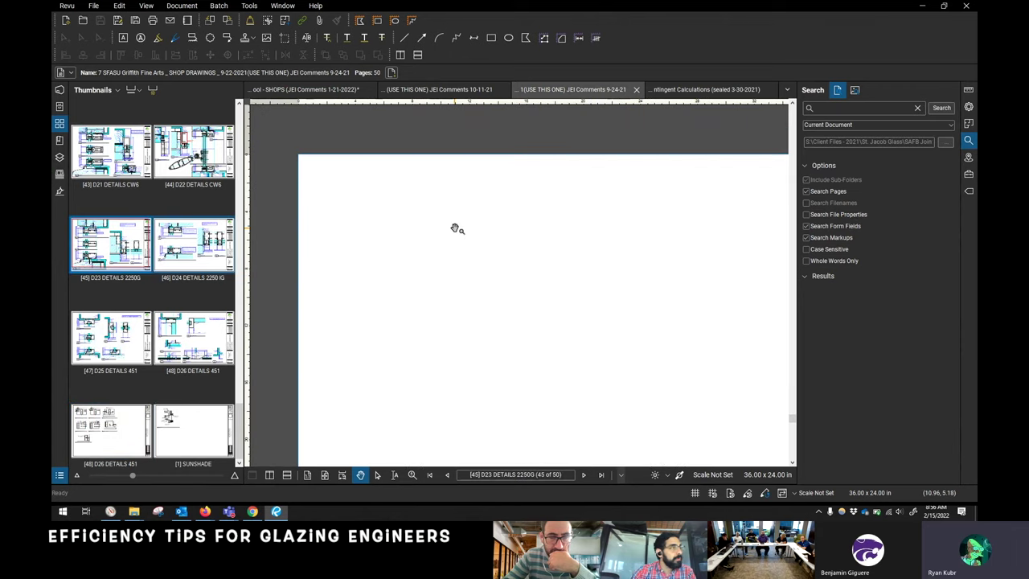
{"action": "scroll", "coordinate": [478, 303], "scroll_direction": "up", "scroll_amount": 5}
{"action": "scroll", "coordinate": [478, 303], "scroll_direction": "down", "scroll_amount": 5}
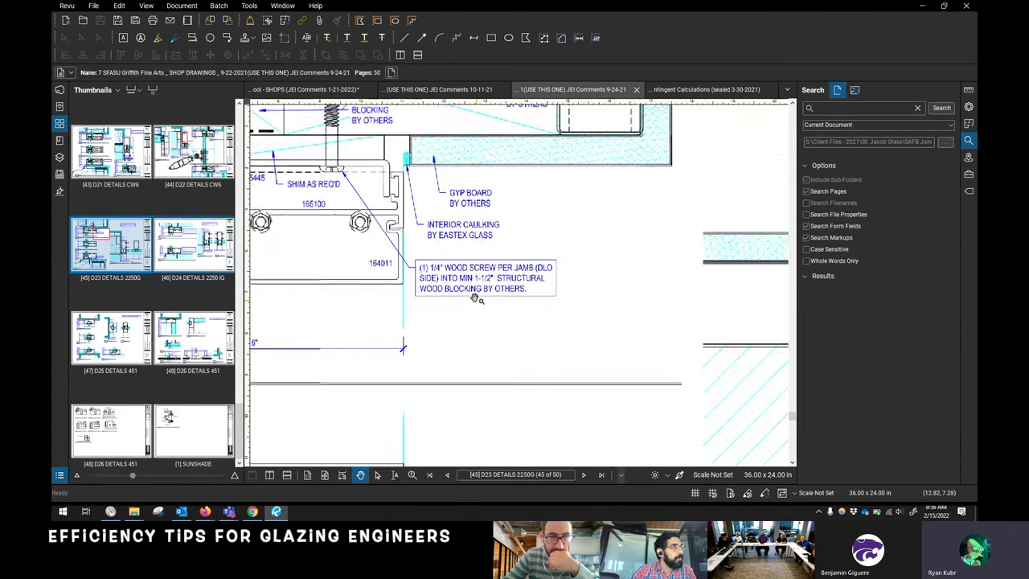
{"action": "scroll", "coordinate": [185, 203], "scroll_direction": "up", "scroll_amount": 2}
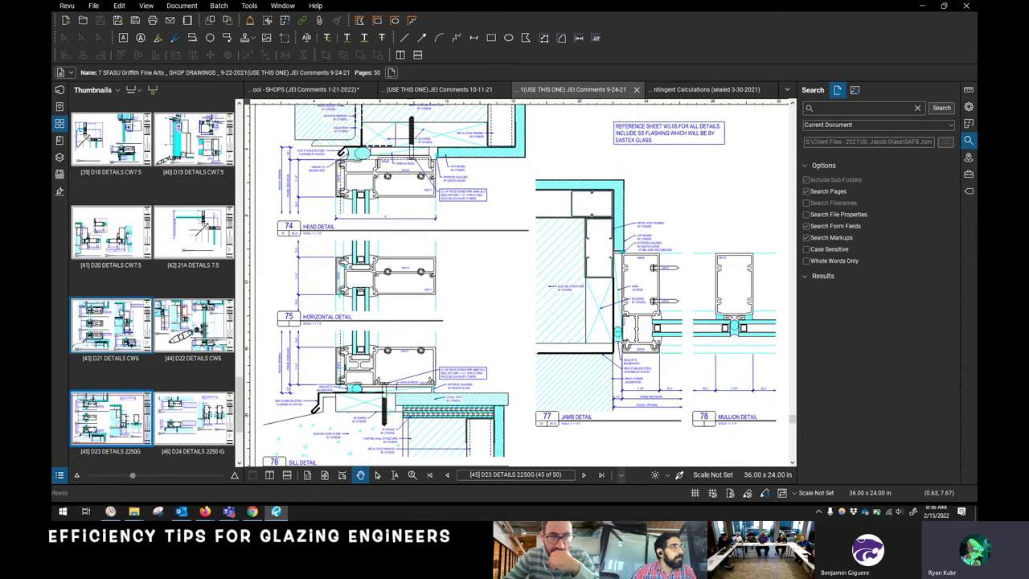
- Read the F2 anchor callouts at the head and sill details on shop drawing page D21 DETAILS CW6
{"action": "left_click", "coordinate": [110, 325]}
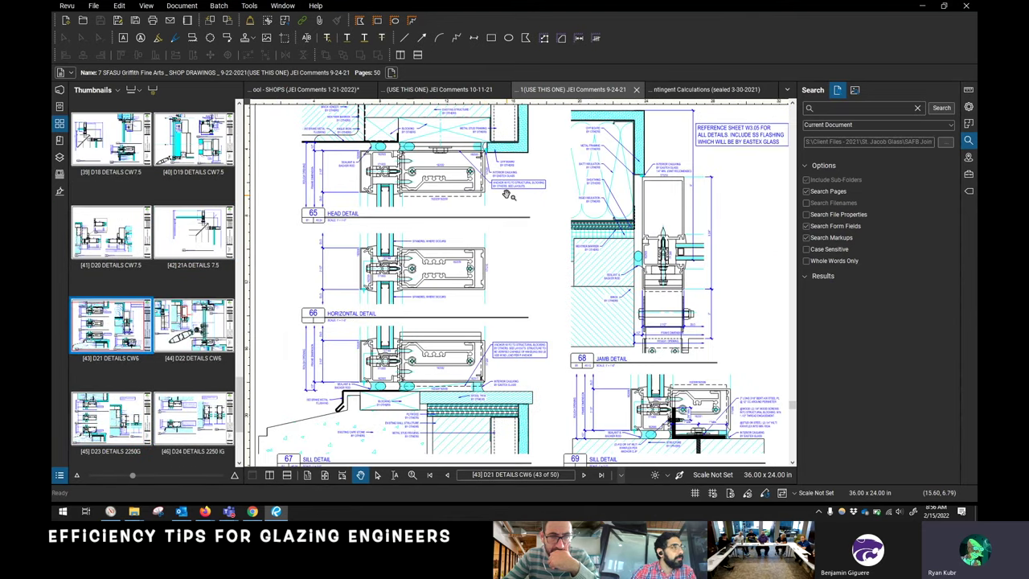
{"action": "scroll", "coordinate": [540, 247], "scroll_direction": "up", "scroll_amount": 5}
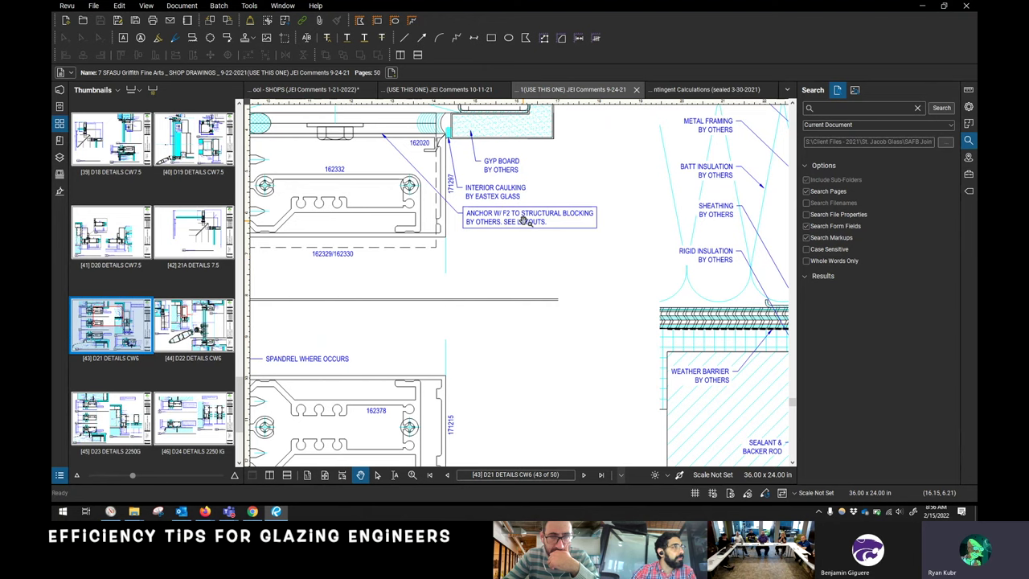
{"action": "scroll", "coordinate": [535, 294], "scroll_direction": "down", "scroll_amount": 1}
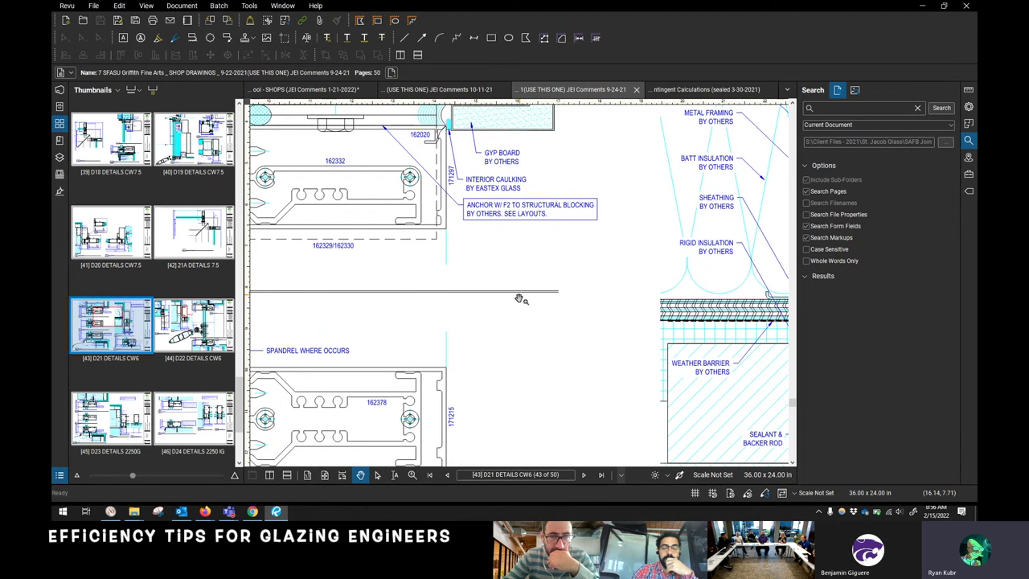
{"action": "scroll", "coordinate": [555, 290], "scroll_direction": "down", "scroll_amount": 3}
{"action": "scroll", "coordinate": [595, 315], "scroll_direction": "up", "scroll_amount": 3}
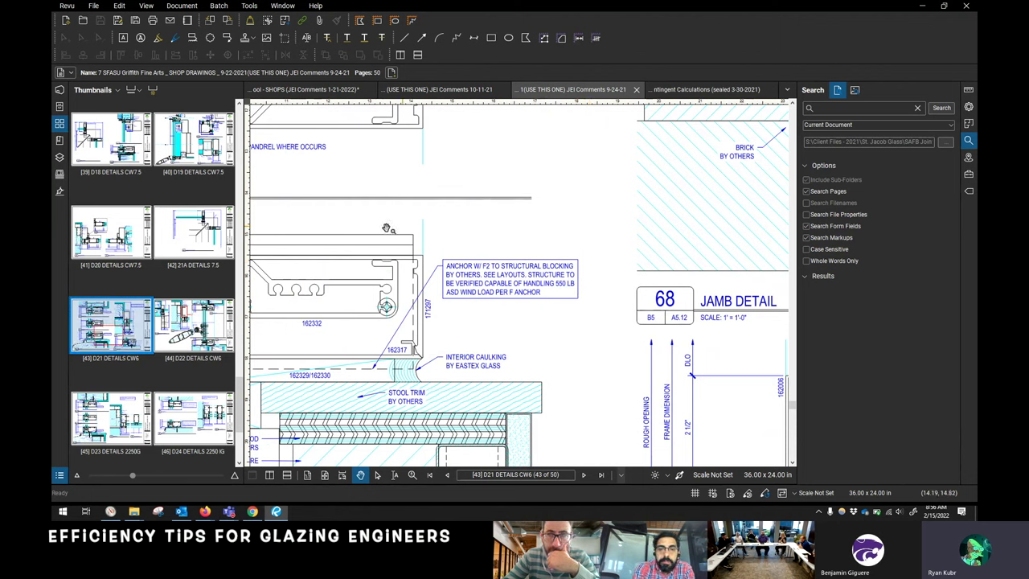
- Recheck the calculations' anchor load table, and examine the T and F anchor details on shop drawing page 49 of 50
{"action": "left_click", "coordinate": [677, 93]}
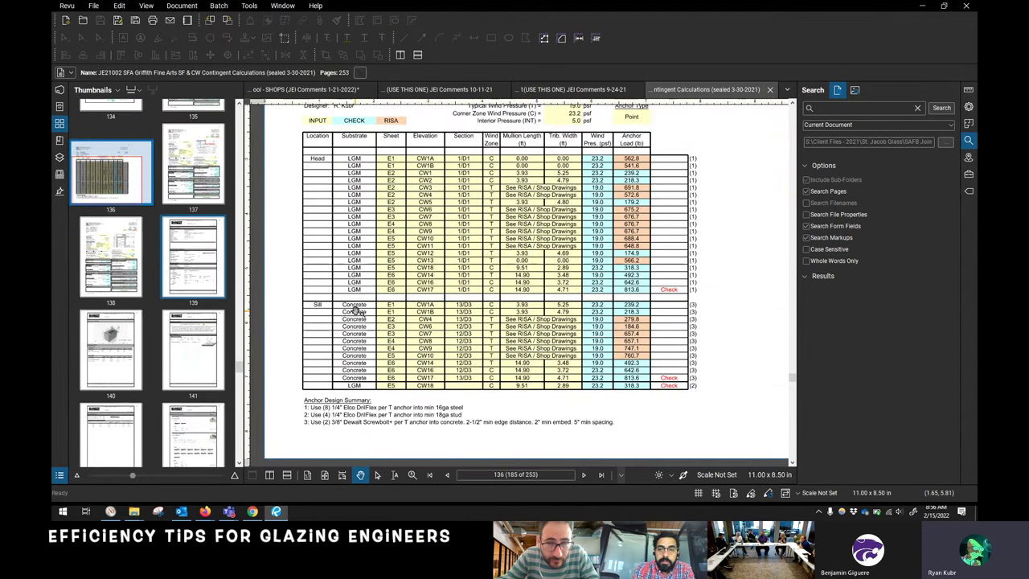
{"action": "left_click", "coordinate": [560, 91]}
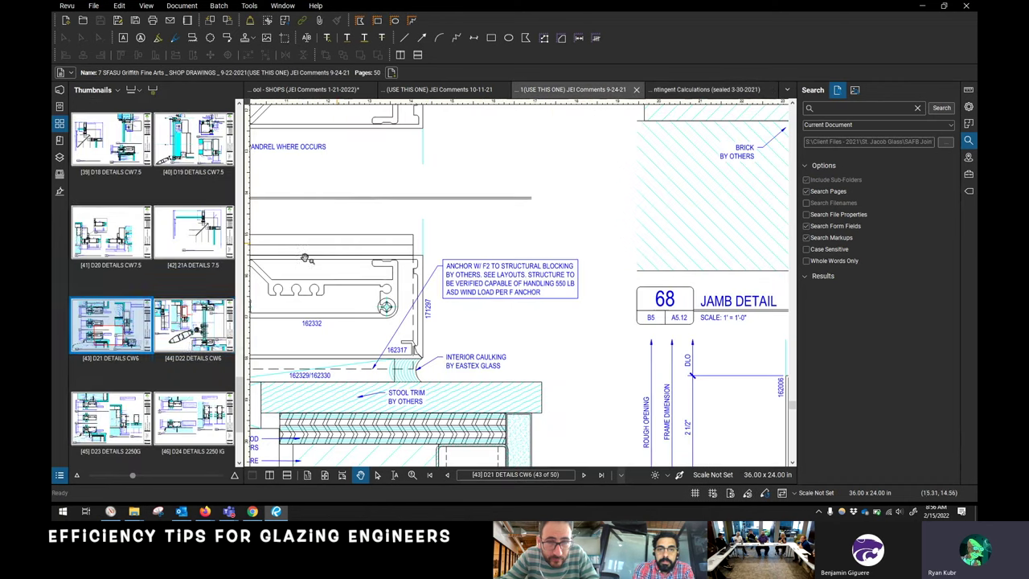
{"action": "left_click", "coordinate": [123, 432]}
{"action": "scroll", "coordinate": [443, 278], "scroll_direction": "down", "scroll_amount": 5}
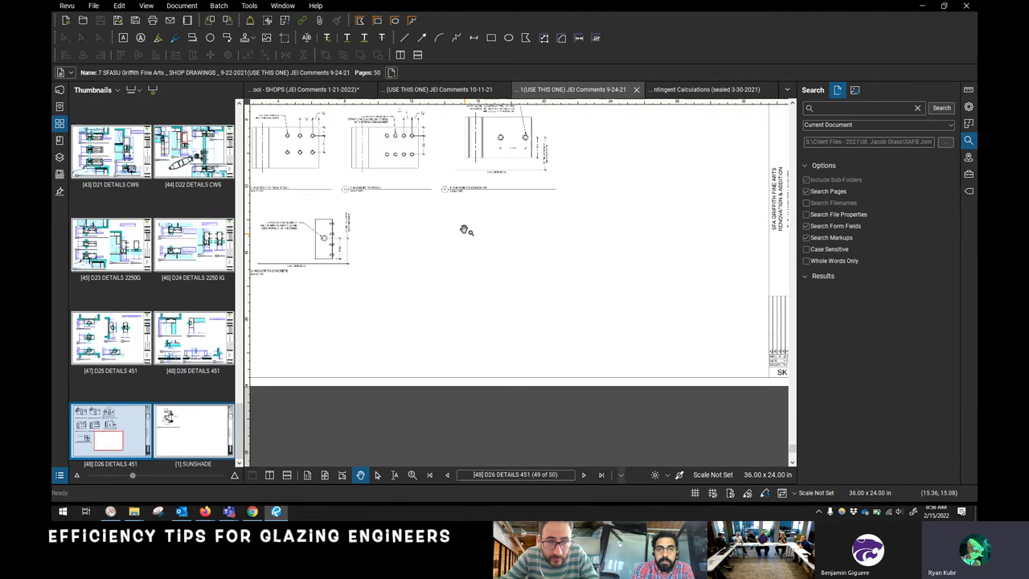
{"action": "scroll", "coordinate": [532, 205], "scroll_direction": "up", "scroll_amount": 2}
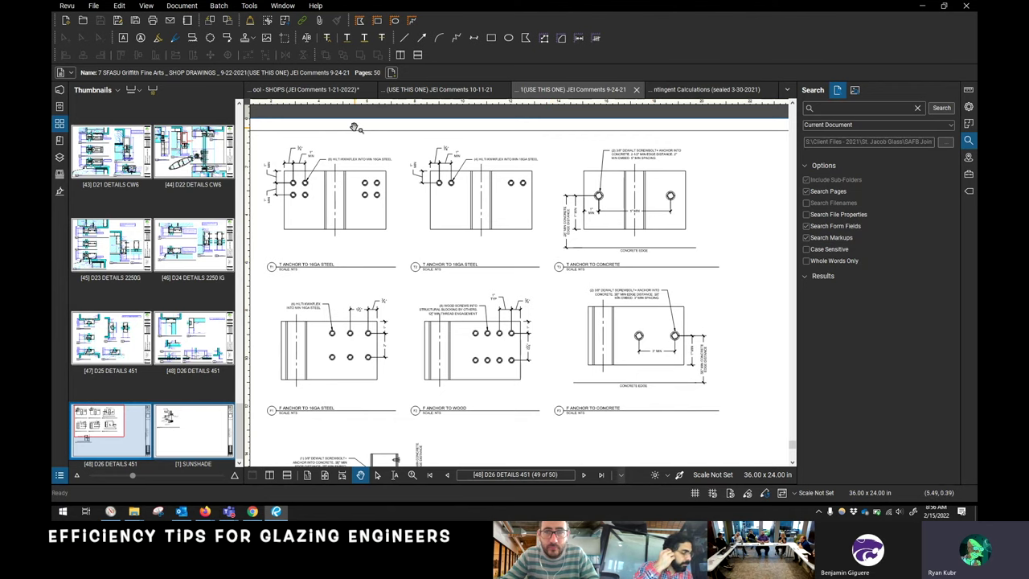
{"action": "scroll", "coordinate": [355, 128], "scroll_direction": "up", "scroll_amount": 5}
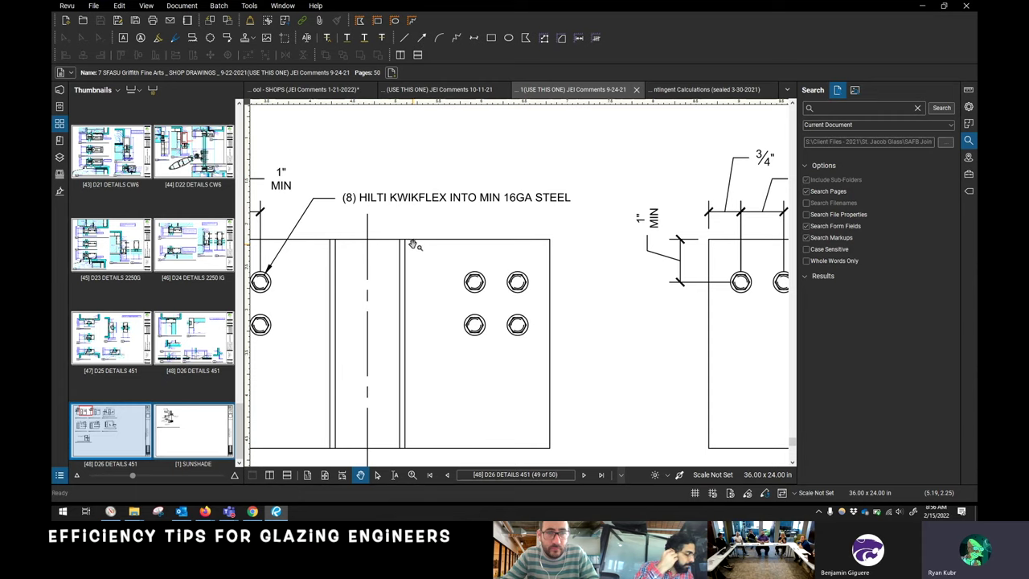
{"action": "scroll", "coordinate": [415, 245], "scroll_direction": "down", "scroll_amount": 5}
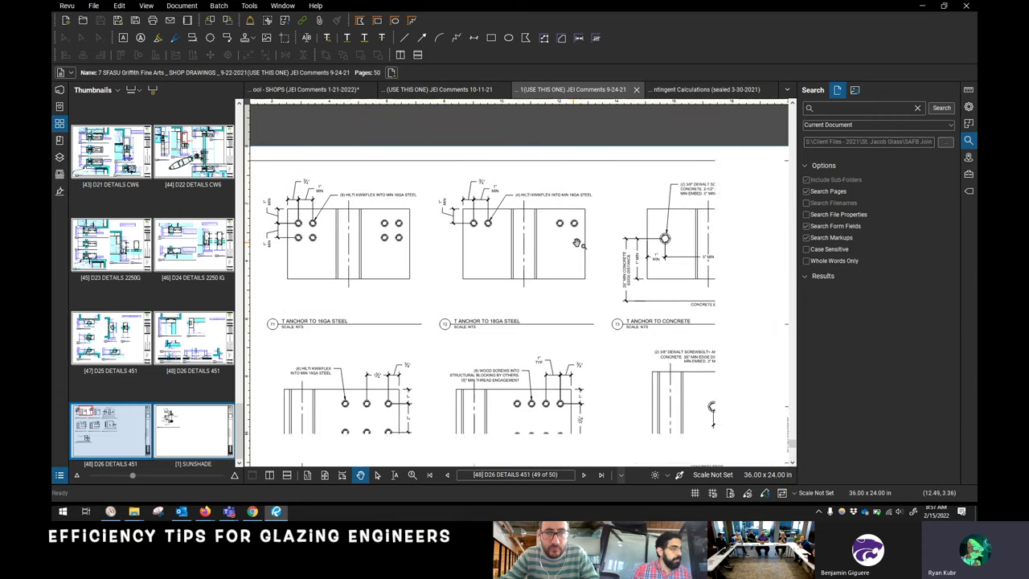